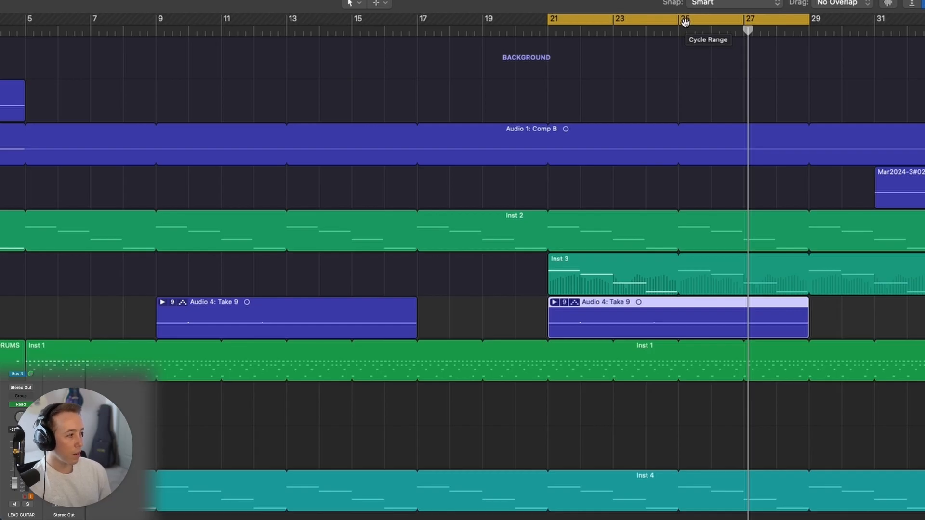
Play back the cycled section from bar 21 to bar 29, stop, and move the playhead to bar 15 beat 2.
{"action": "key", "text": "space"}
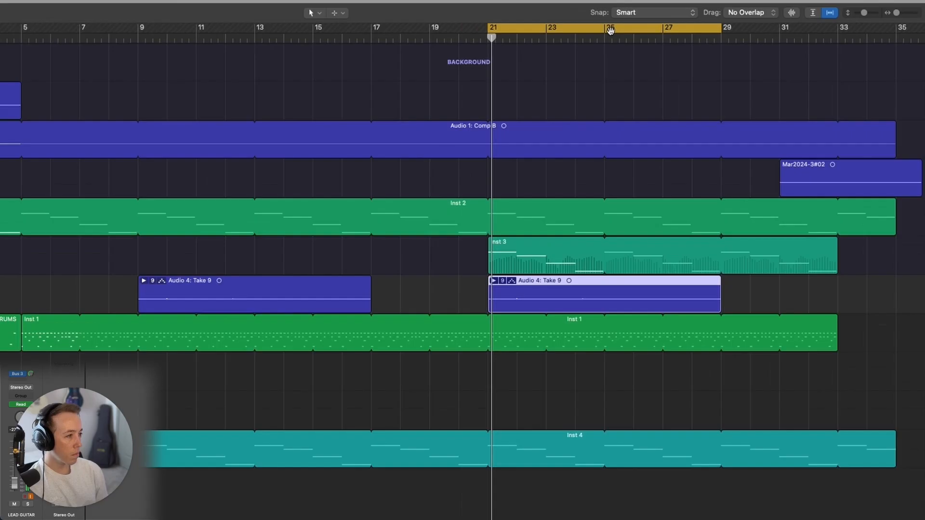
{"action": "key", "text": "space"}
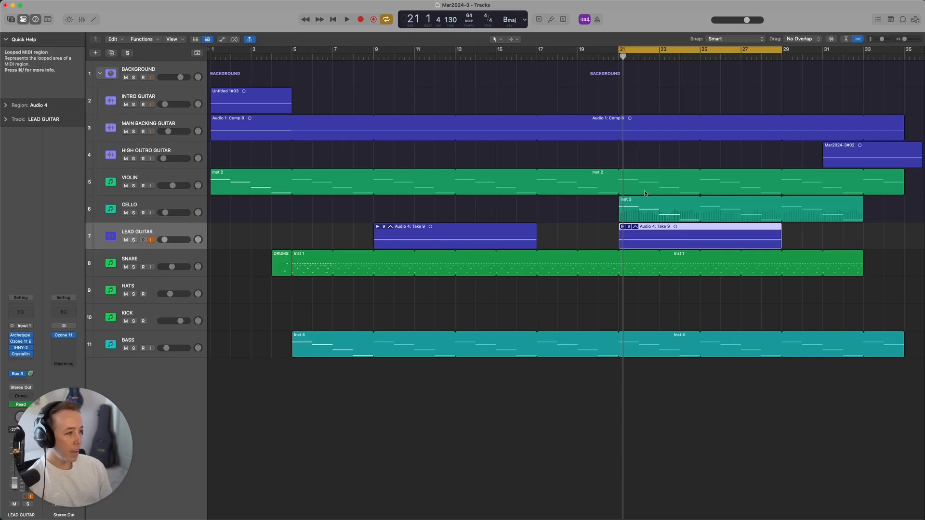
{"action": "left_click_drag", "start_coordinate": [623, 58], "coordinate": [501, 62]}
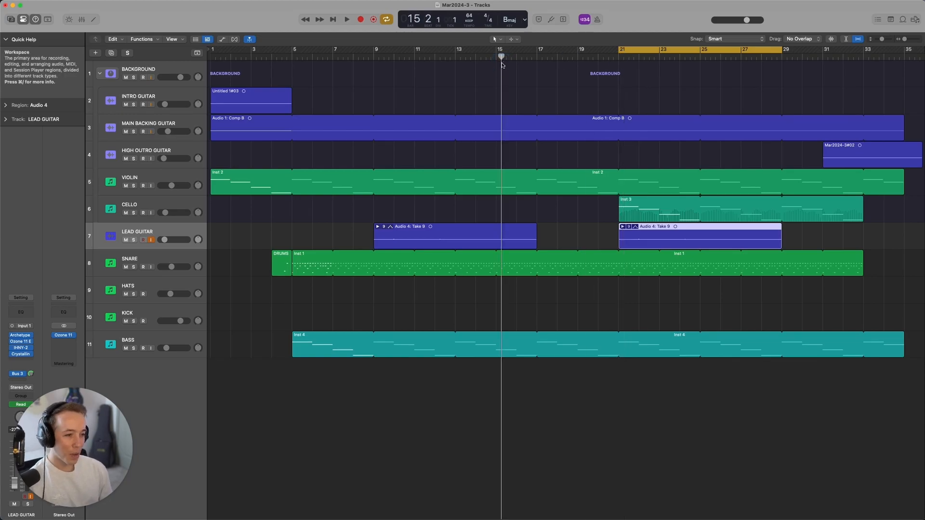
Open the looped drum region starting at bar 5 on the SNARE track in the Piano Roll and view its start.
{"action": "left_click", "coordinate": [325, 256]}
{"action": "left_click", "coordinate": [269, 254]}
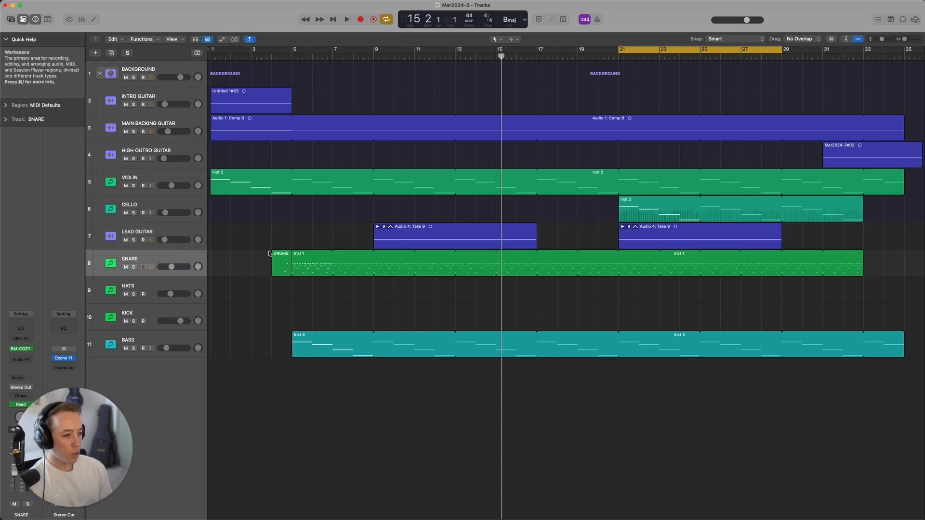
{"action": "left_click", "coordinate": [319, 258]}
{"action": "key", "text": "e"}
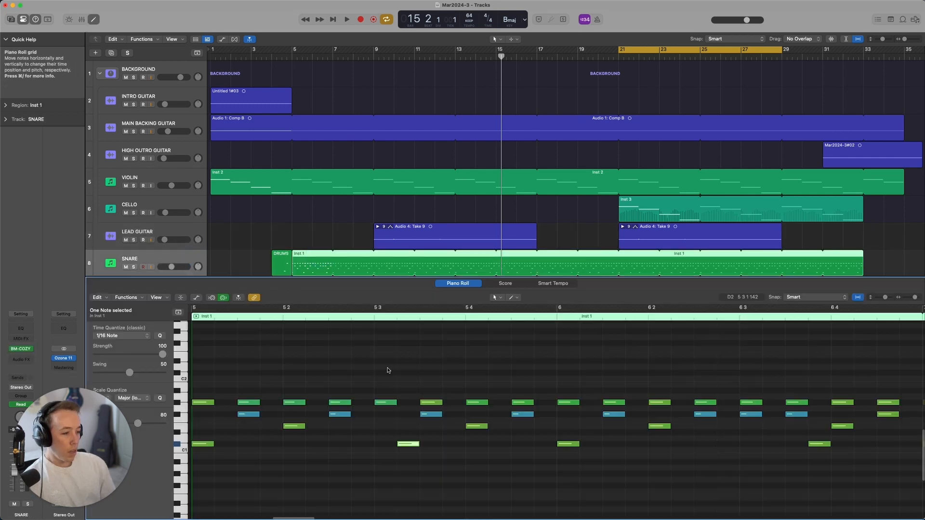
{"action": "scroll", "coordinate": [388, 370], "scroll_direction": "left", "scroll_amount": 3}
{"action": "mouse_move", "coordinate": [283, 450]}
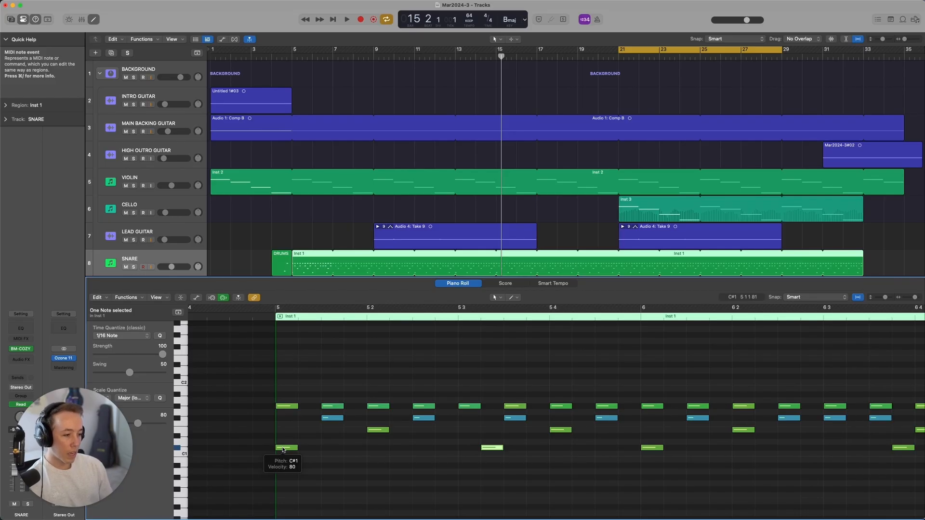
Audition the E1 notes on beats 2 and 4 of bar 5 and that bar's two C#1 notes.
{"action": "scroll", "coordinate": [382, 211], "scroll_direction": "down", "scroll_amount": 3}
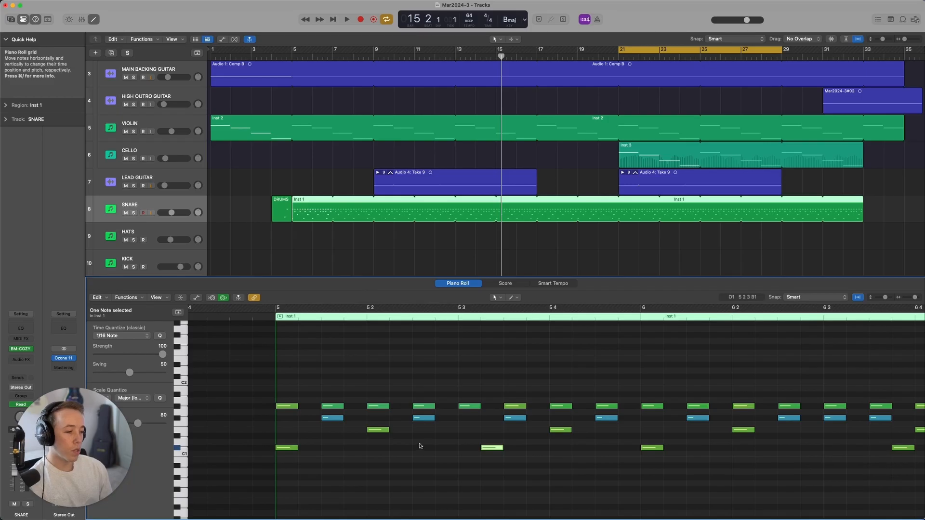
{"action": "scroll", "coordinate": [421, 446], "scroll_direction": "right", "scroll_amount": 3}
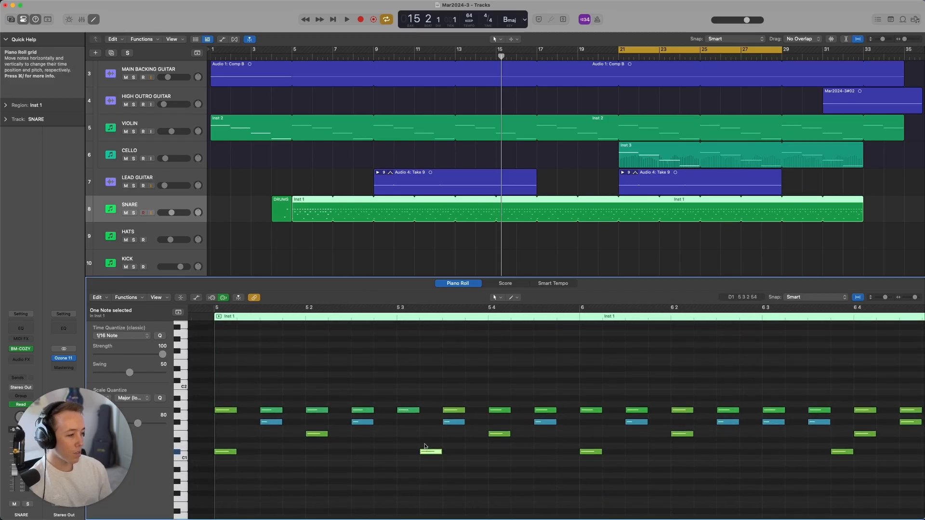
{"action": "scroll", "coordinate": [424, 446], "scroll_direction": "right", "scroll_amount": 3}
{"action": "scroll", "coordinate": [424, 446], "scroll_direction": "left", "scroll_amount": 10}
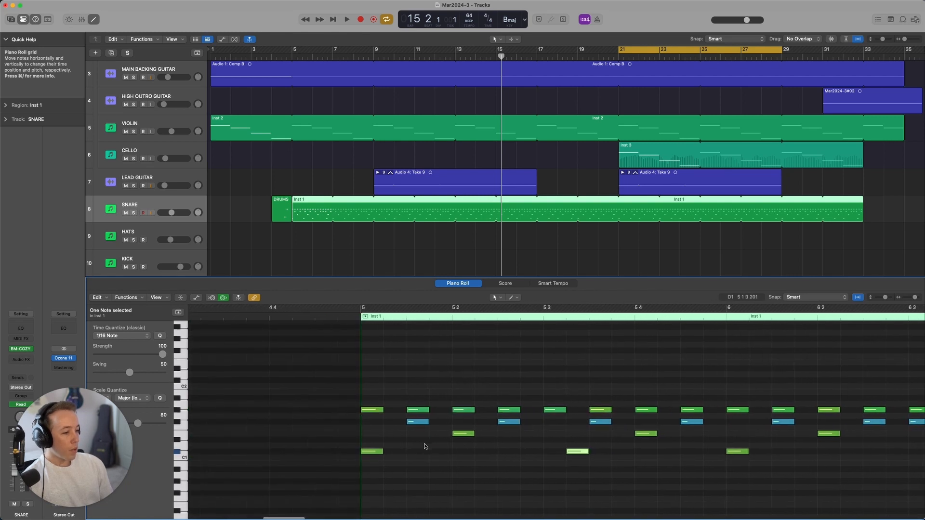
{"action": "left_click", "coordinate": [465, 434]}
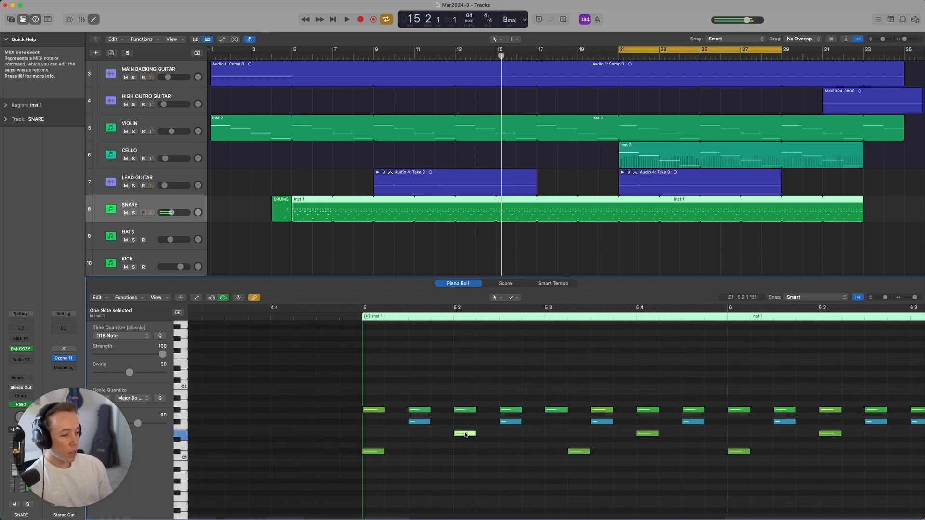
{"action": "left_click", "coordinate": [648, 434]}
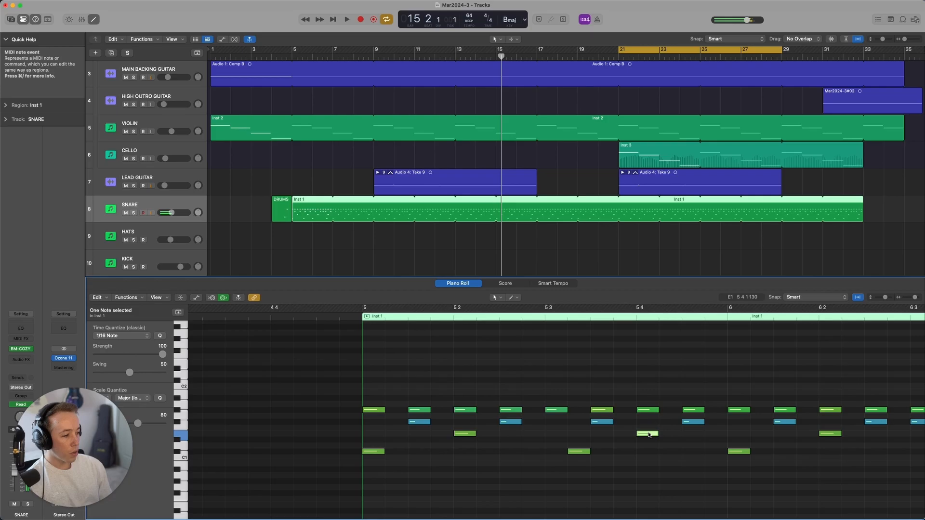
{"action": "left_click", "coordinate": [373, 451]}
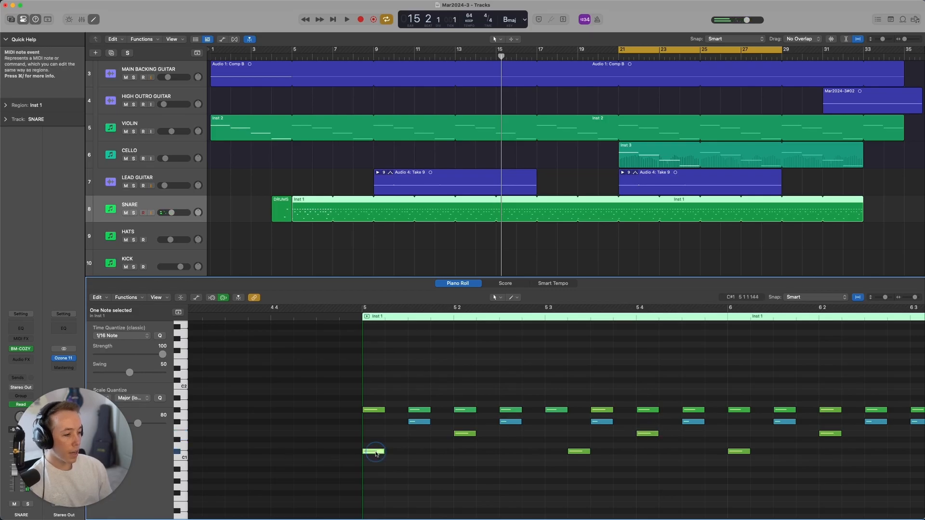
{"action": "left_click", "coordinate": [578, 452]}
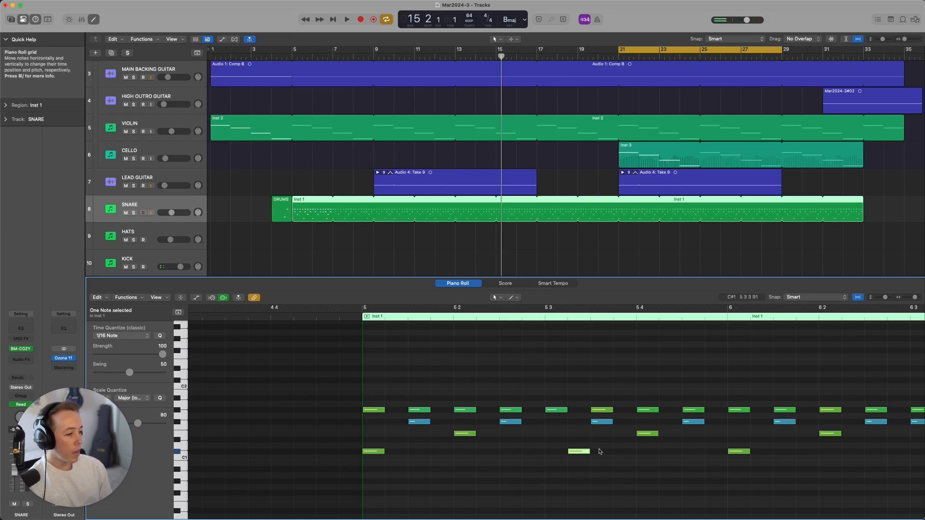
Audition the last C#1 note and the following E1 note on beat 4 of bar 6.
{"action": "scroll", "coordinate": [612, 451], "scroll_direction": "right", "scroll_amount": 10}
{"action": "scroll", "coordinate": [600, 451], "scroll_direction": "left", "scroll_amount": 5}
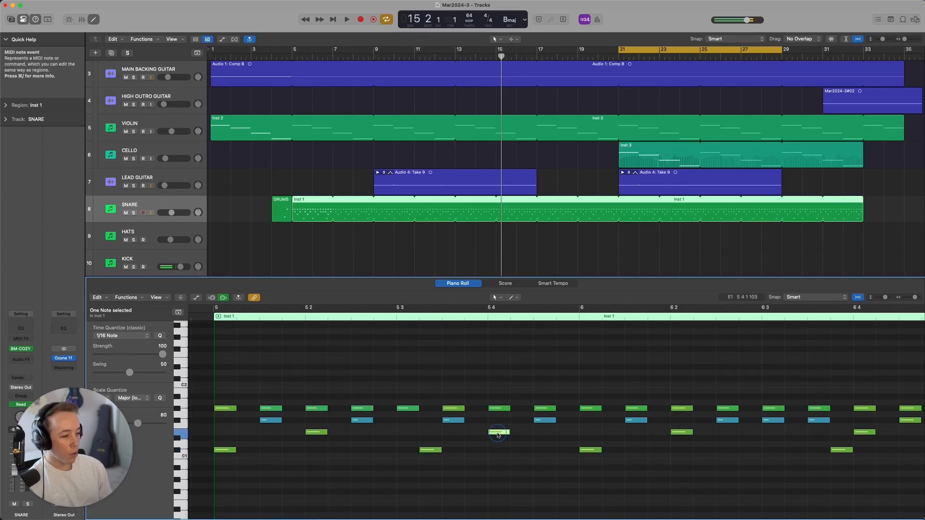
{"action": "left_click", "coordinate": [844, 450]}
{"action": "left_click", "coordinate": [864, 433]}
{"action": "scroll", "coordinate": [807, 458], "scroll_direction": "right", "scroll_amount": 4}
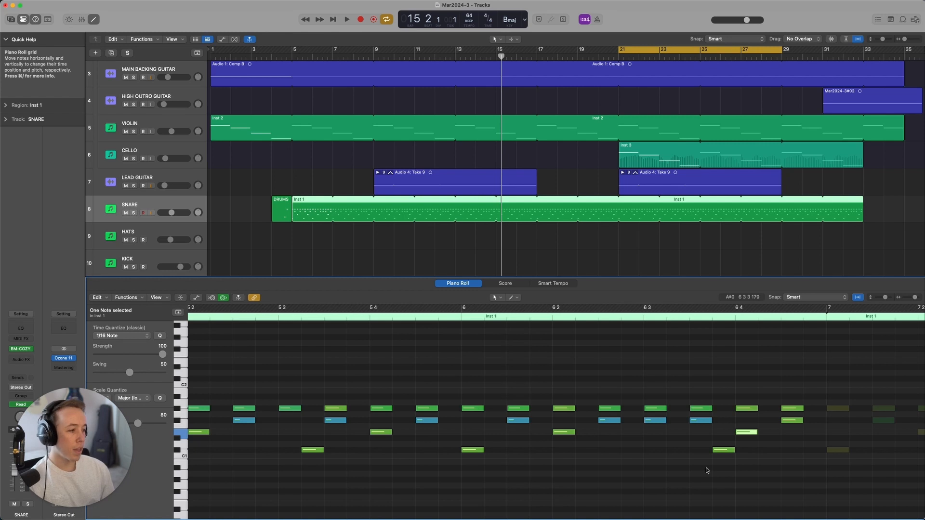
{"action": "scroll", "coordinate": [732, 453], "scroll_direction": "left", "scroll_amount": 2}
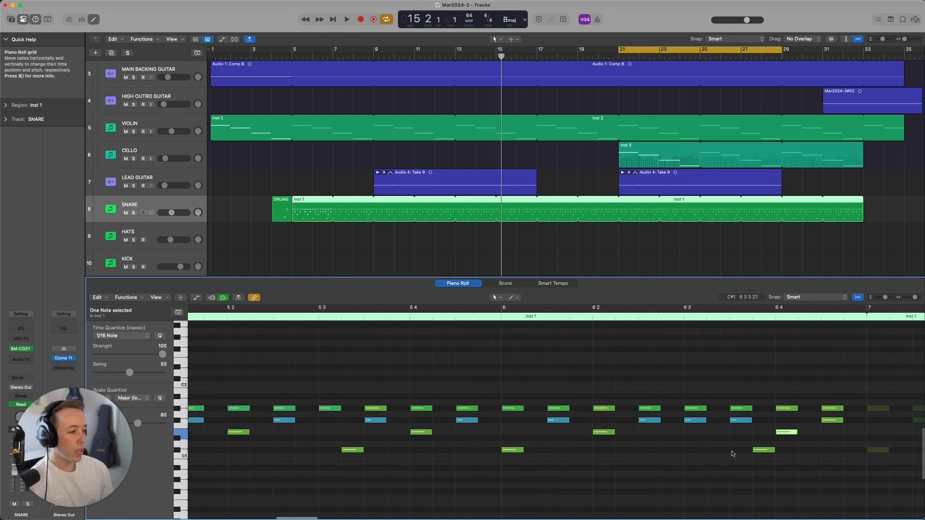
{"action": "scroll", "coordinate": [732, 453], "scroll_direction": "left", "scroll_amount": 4}
Select the two upper rows of notes across most of bar 5, and audition the E1 notes on beats 2 and 4 of bar 6.
{"action": "left_click", "coordinate": [290, 401]}
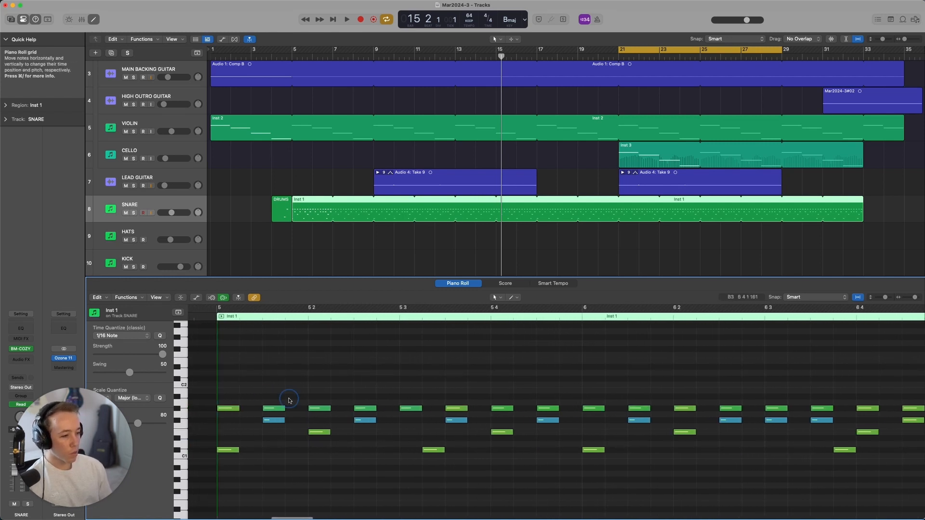
{"action": "left_click_drag", "start_coordinate": [289, 400], "coordinate": [527, 422]}
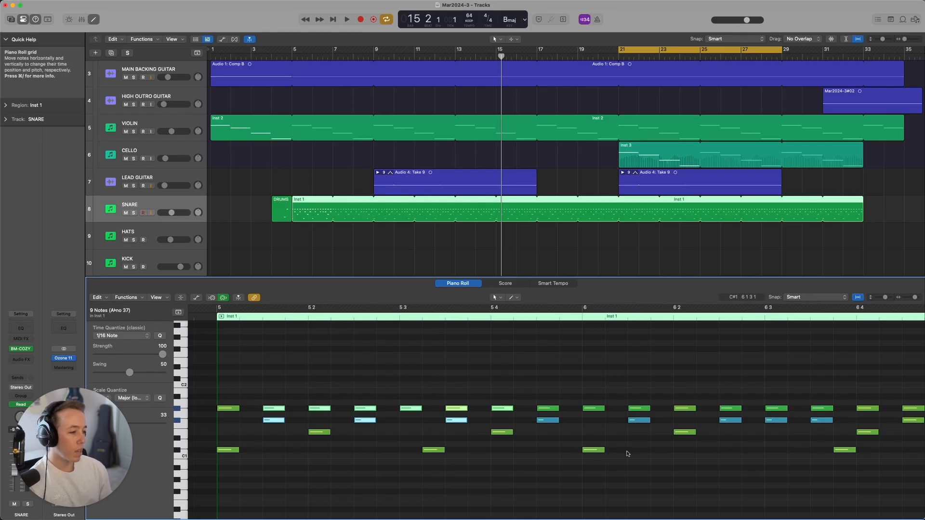
{"action": "scroll", "coordinate": [628, 453], "scroll_direction": "right", "scroll_amount": 3}
{"action": "scroll", "coordinate": [628, 454], "scroll_direction": "right", "scroll_amount": 2}
{"action": "left_click", "coordinate": [536, 434]}
{"action": "left_click", "coordinate": [718, 434]}
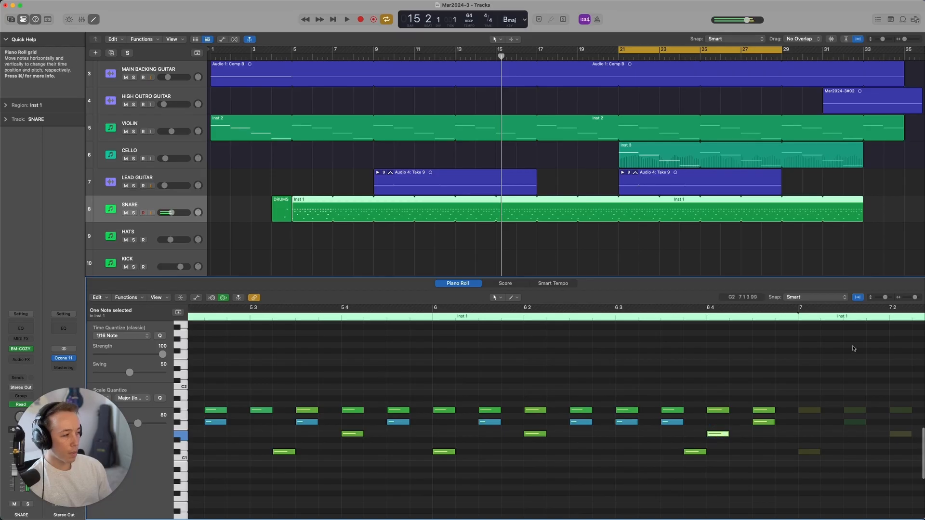
Open the SNARE track's BM-COZY instrument to view its Bounce kit, and close it again.
{"action": "left_click", "coordinate": [20, 349]}
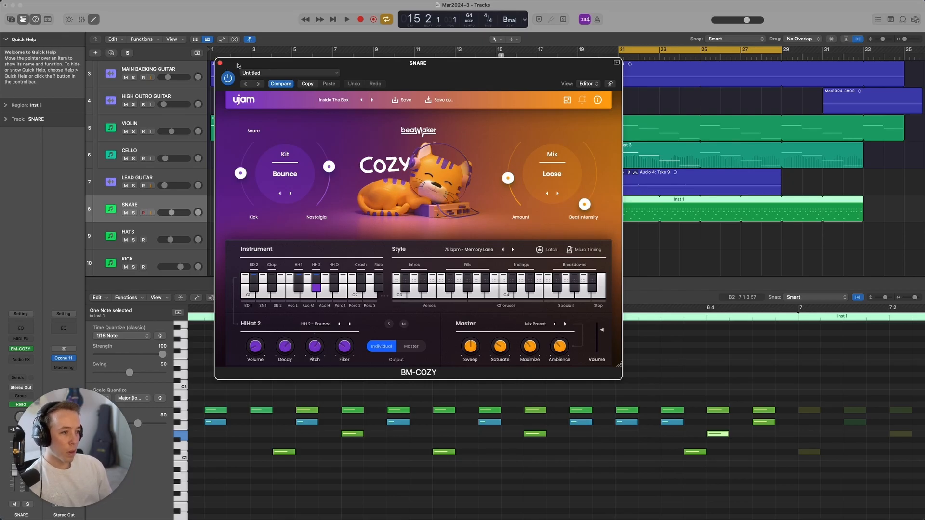
{"action": "left_click_drag", "start_coordinate": [236, 64], "coordinate": [326, 53]}
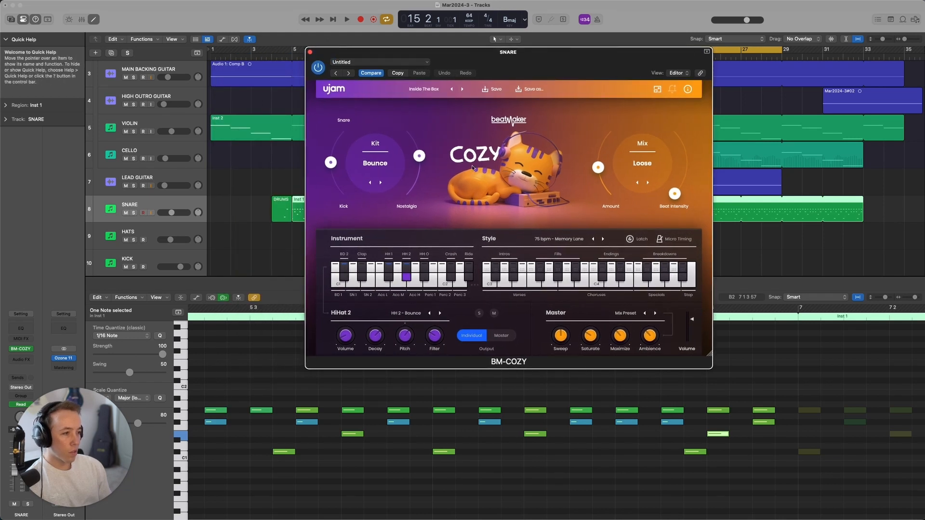
{"action": "left_click", "coordinate": [309, 51]}
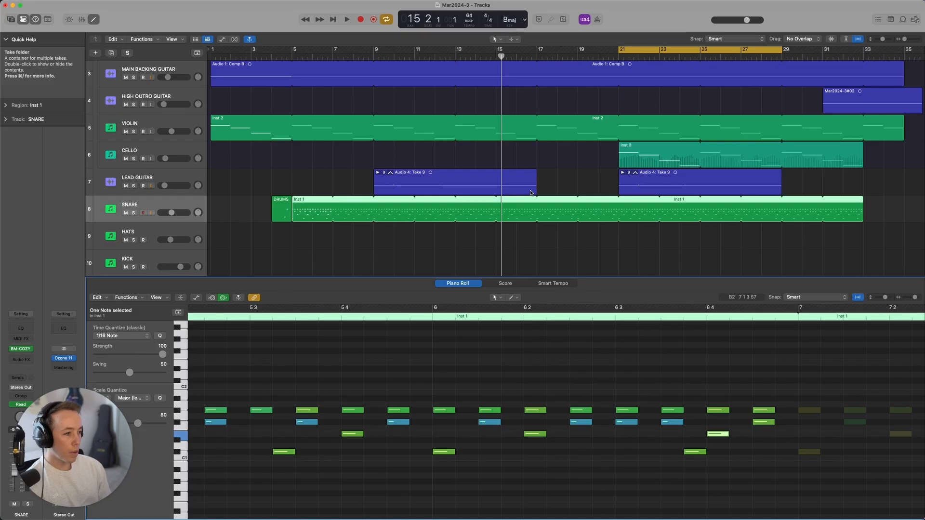
Expand the LEAD GUITAR take folder at bar 21 and enlarge the arrangement area to view all its takes.
{"action": "left_click", "coordinate": [551, 173]}
{"action": "scroll", "coordinate": [551, 174], "scroll_direction": "right", "scroll_amount": 1}
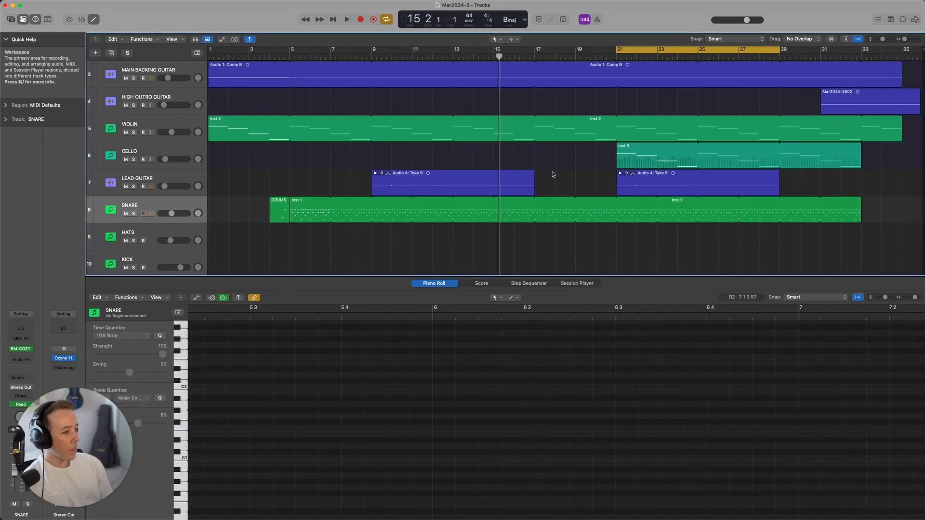
{"action": "left_click", "coordinate": [621, 173]}
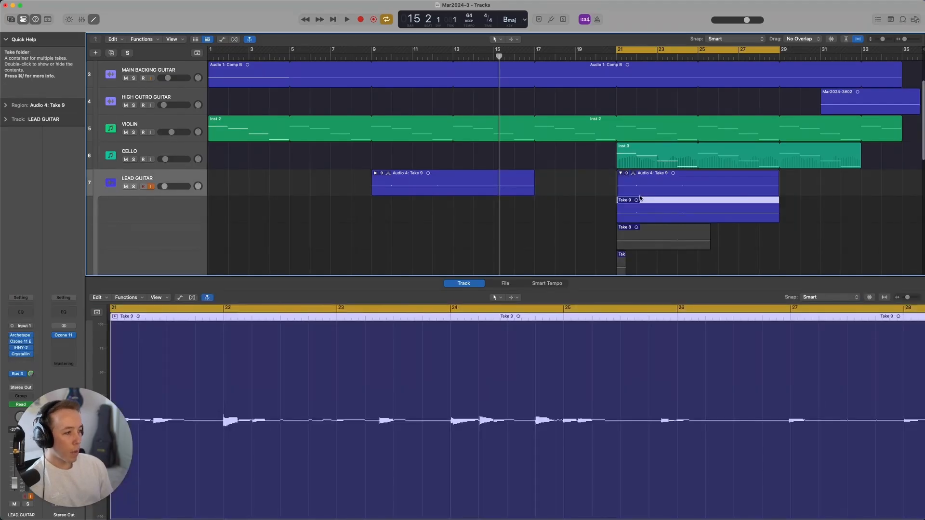
{"action": "scroll", "coordinate": [639, 199], "scroll_direction": "down", "scroll_amount": 5}
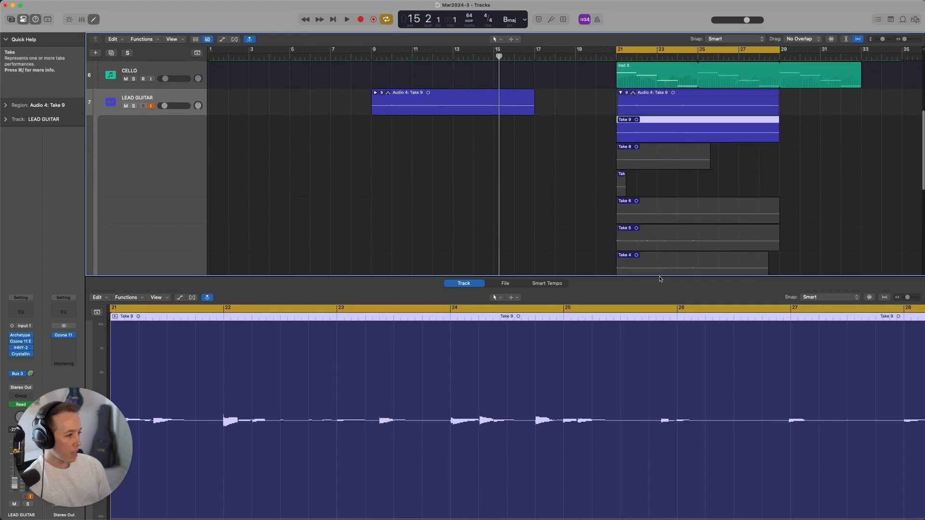
{"action": "left_click_drag", "start_coordinate": [660, 278], "coordinate": [661, 434]}
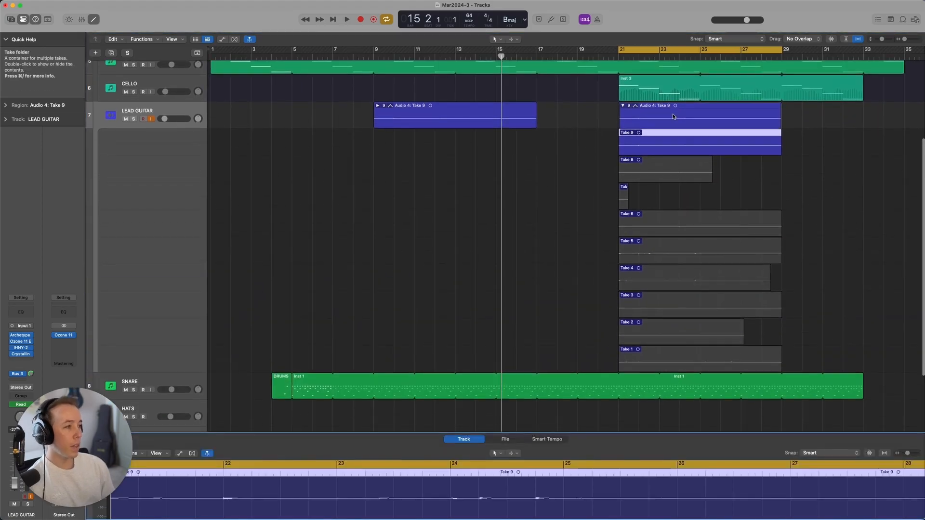
{"action": "scroll", "coordinate": [674, 116], "scroll_direction": "up", "scroll_amount": 5}
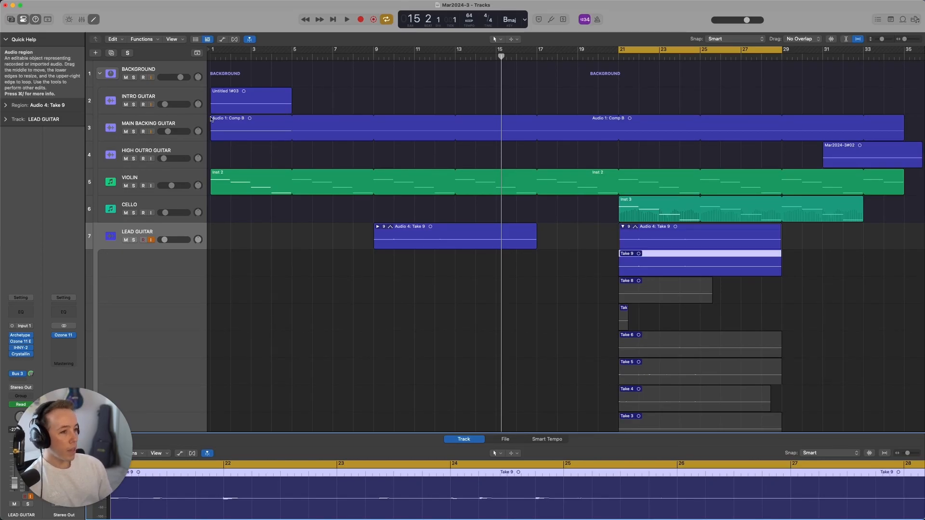
Play the MAIN BACKING GUITAR track soloed from bar 21, stop playback, and turn its solo off.
{"action": "left_click", "coordinate": [180, 122]}
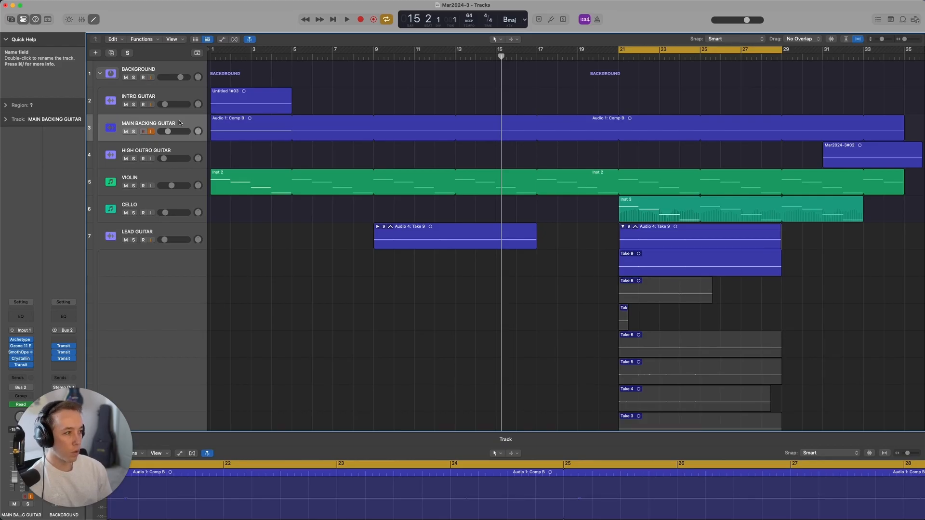
{"action": "key", "text": "space"}
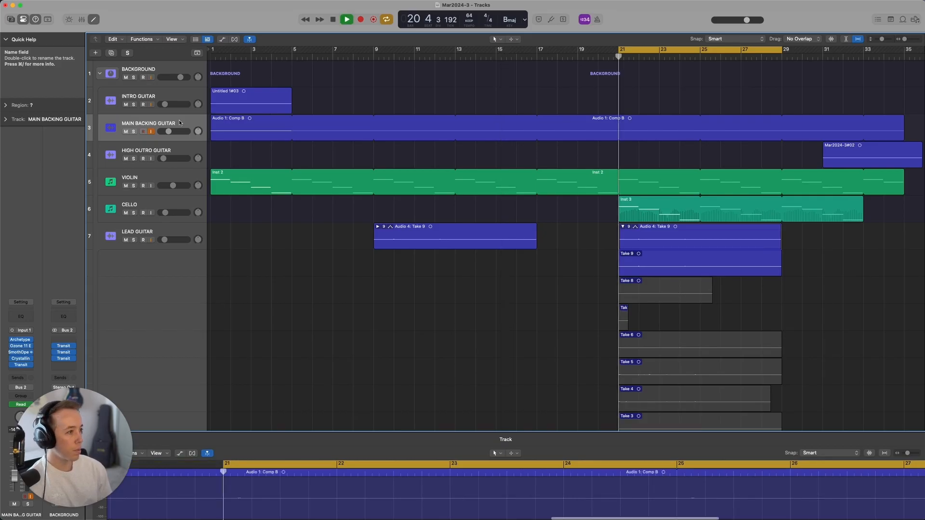
{"action": "left_click", "coordinate": [133, 132]}
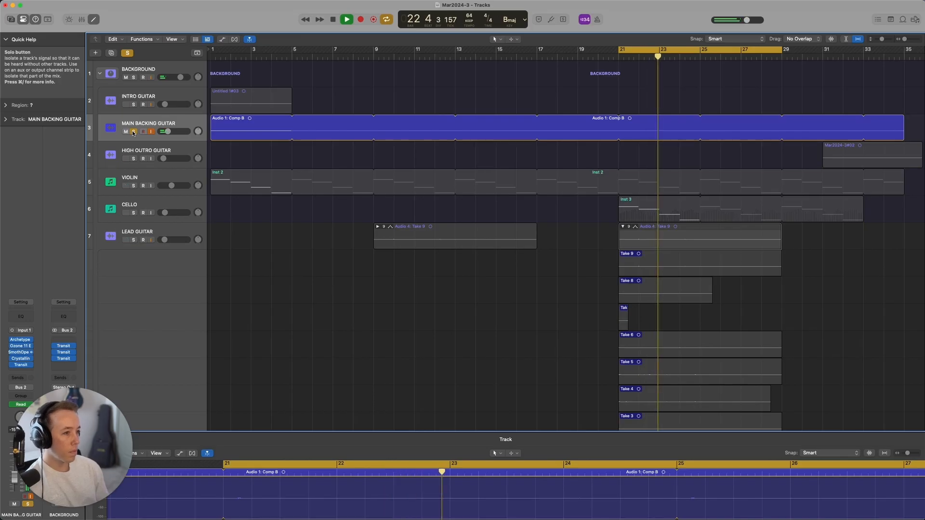
{"action": "key", "text": "space"}
{"action": "left_click", "coordinate": [133, 132]}
Expand the LEAD GUITAR take folder at bar 21 and make Take 1 the active take.
{"action": "scroll", "coordinate": [489, 286], "scroll_direction": "down", "scroll_amount": 2}
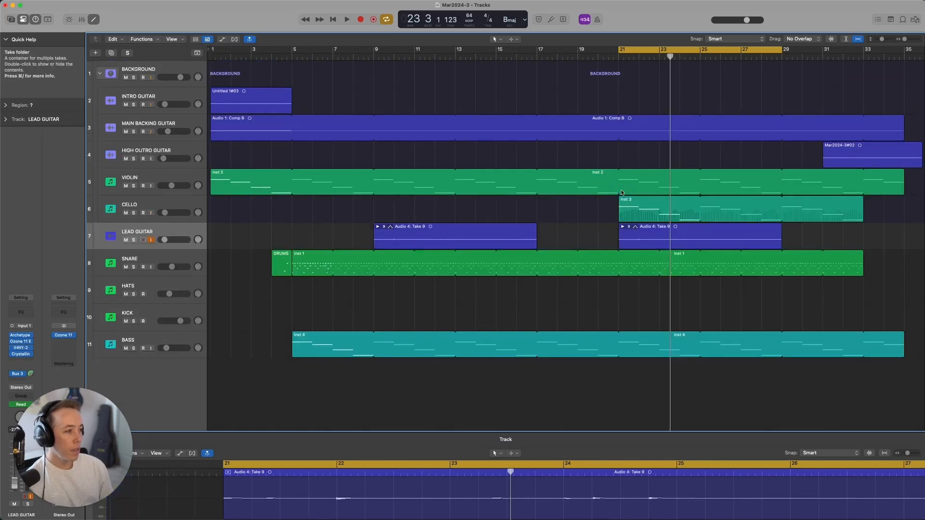
{"action": "left_click", "coordinate": [623, 192]}
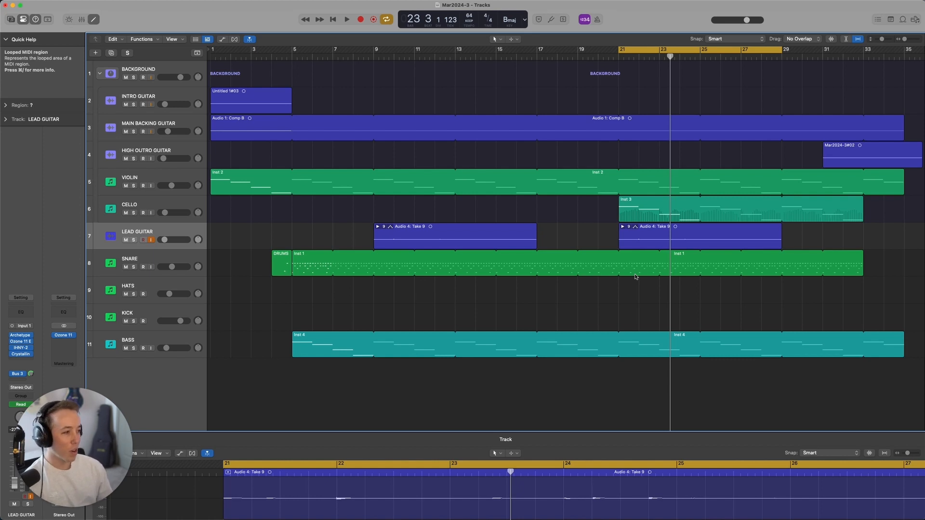
{"action": "left_click", "coordinate": [654, 231]}
{"action": "left_click", "coordinate": [623, 227]}
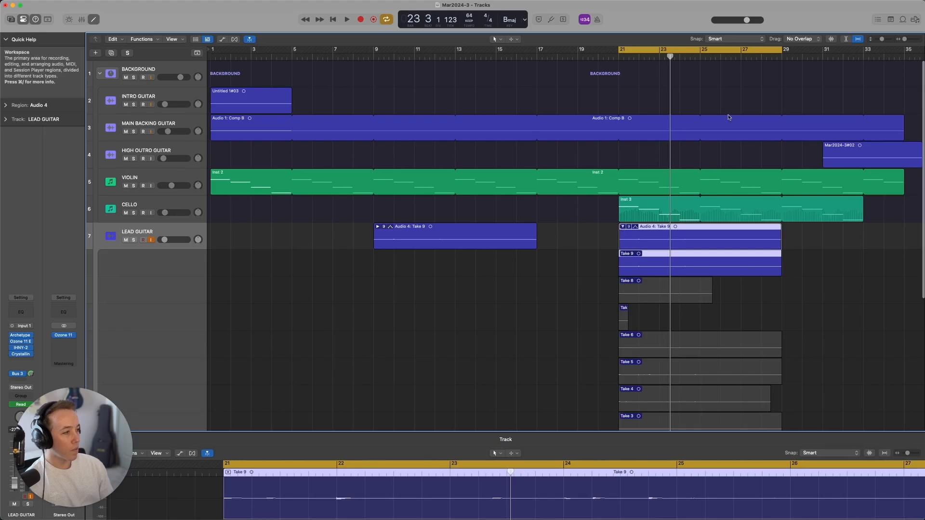
{"action": "scroll", "coordinate": [659, 160], "scroll_direction": "down", "scroll_amount": 5}
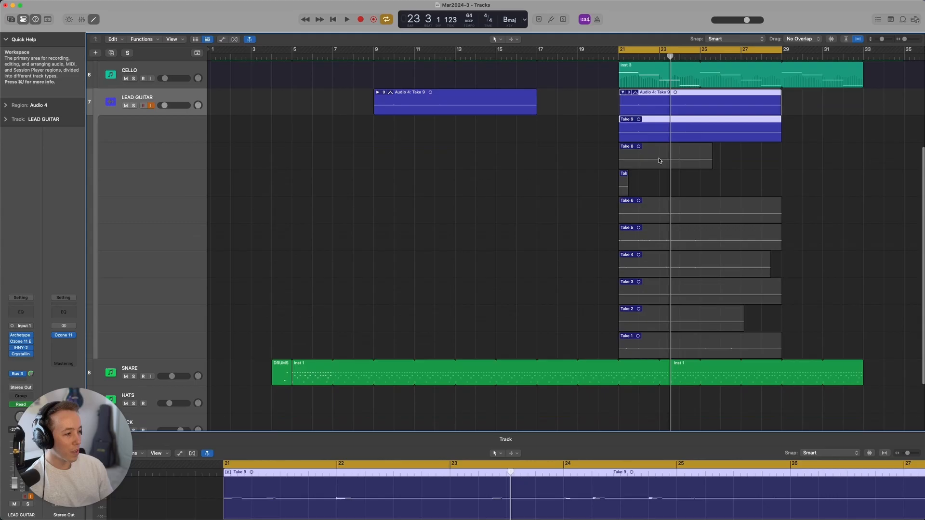
{"action": "left_click", "coordinate": [628, 336]}
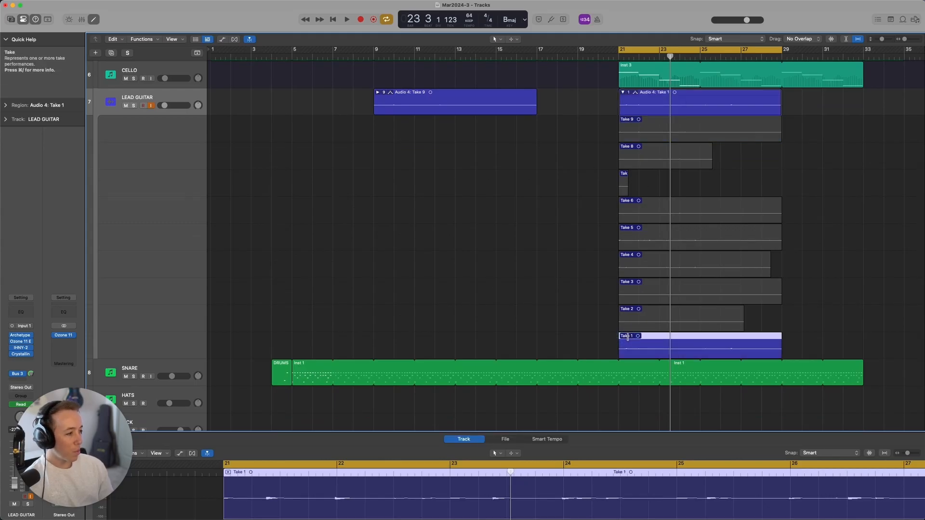
Play Take 1 of the LEAD GUITAR track from bar 21 and stop playback.
{"action": "left_click", "coordinate": [620, 50]}
{"action": "key", "text": "space"}
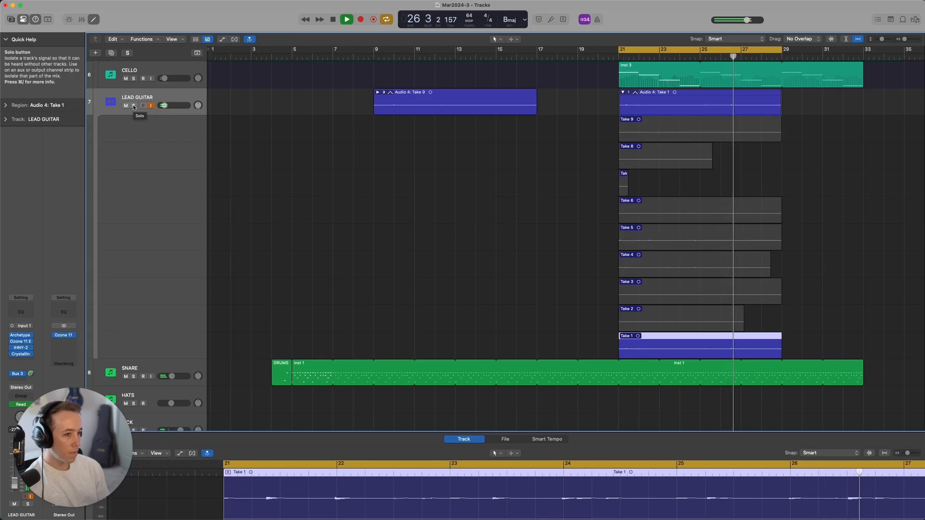
{"action": "key", "text": "space"}
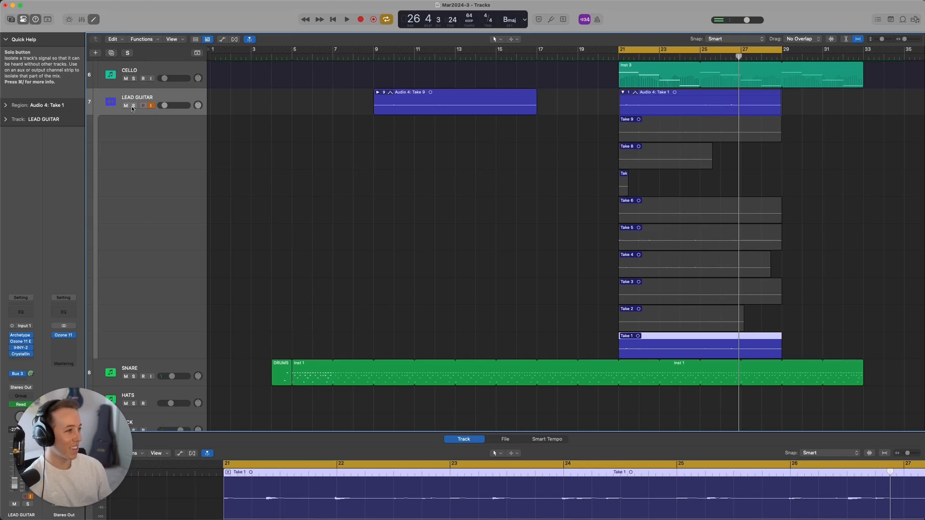
Make Take 9 active in the LEAD GUITAR take folder at bar 21, move the playhead to bar 18, and collapse the folder.
{"action": "left_click", "coordinate": [632, 120]}
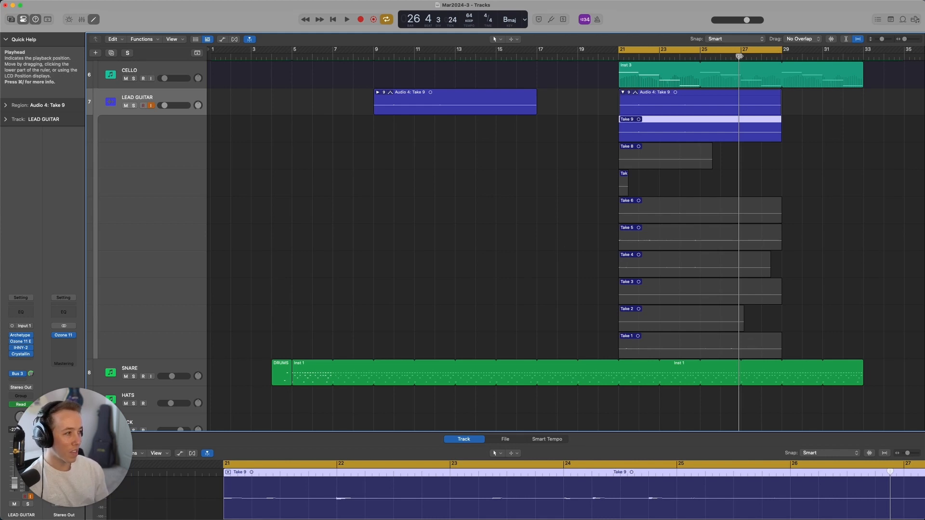
{"action": "left_click_drag", "start_coordinate": [739, 56], "coordinate": [567, 56]}
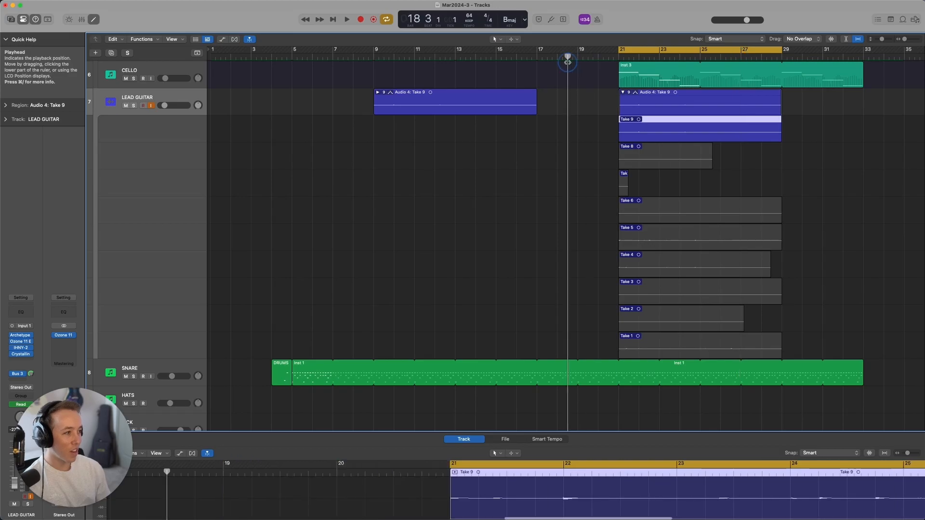
{"action": "left_click", "coordinate": [623, 93]}
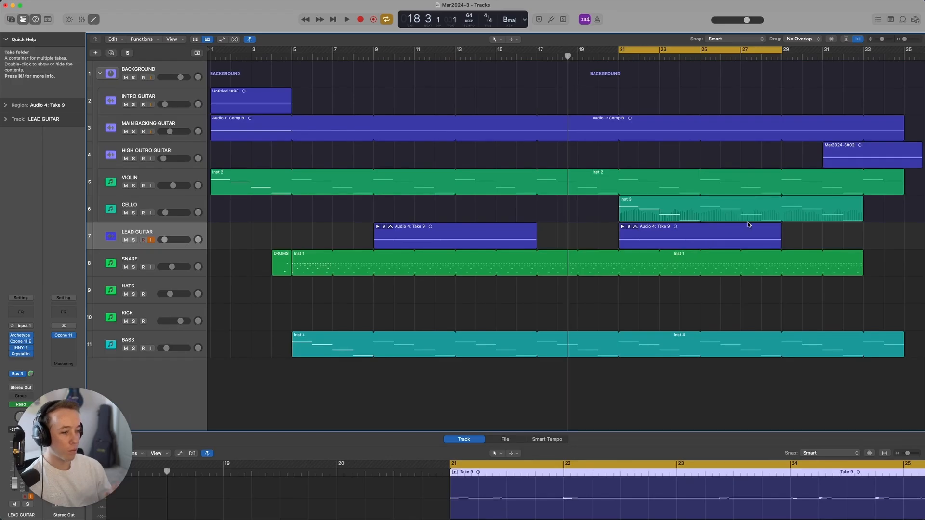
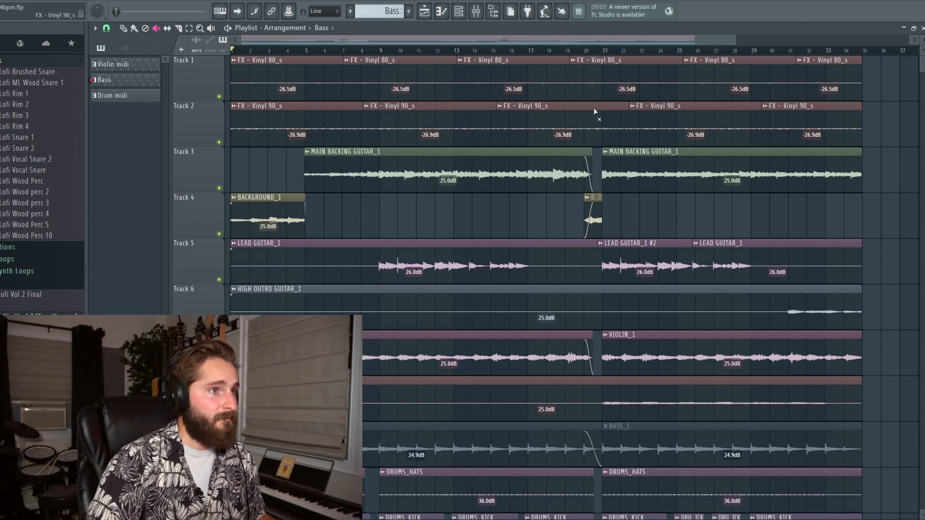
Show the mixer and examine the two Fruity parametric EQ 2 plugins and TDR Nova on MAIN BACKING GUITAR_1, closing them again.
{"action": "scroll", "coordinate": [592, 214], "scroll_direction": "up", "scroll_amount": 4}
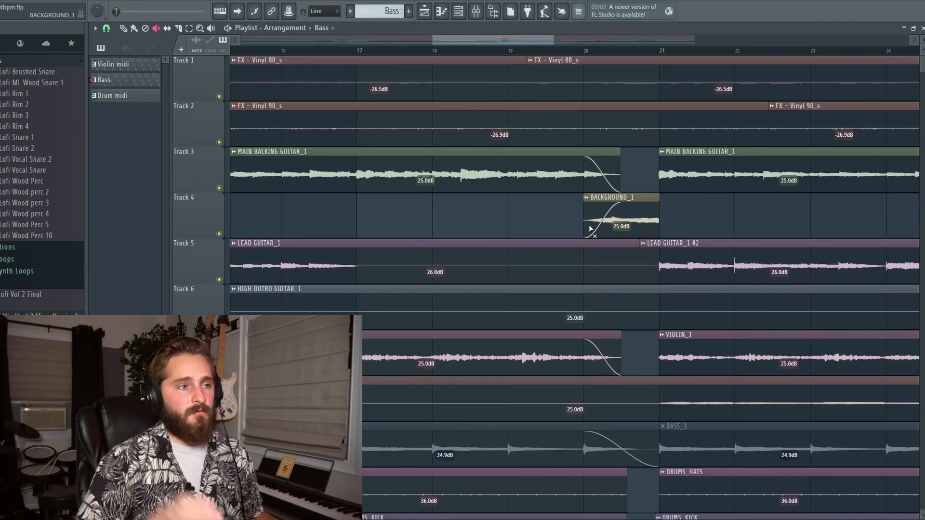
{"action": "scroll", "coordinate": [733, 209], "scroll_direction": "down", "scroll_amount": 5}
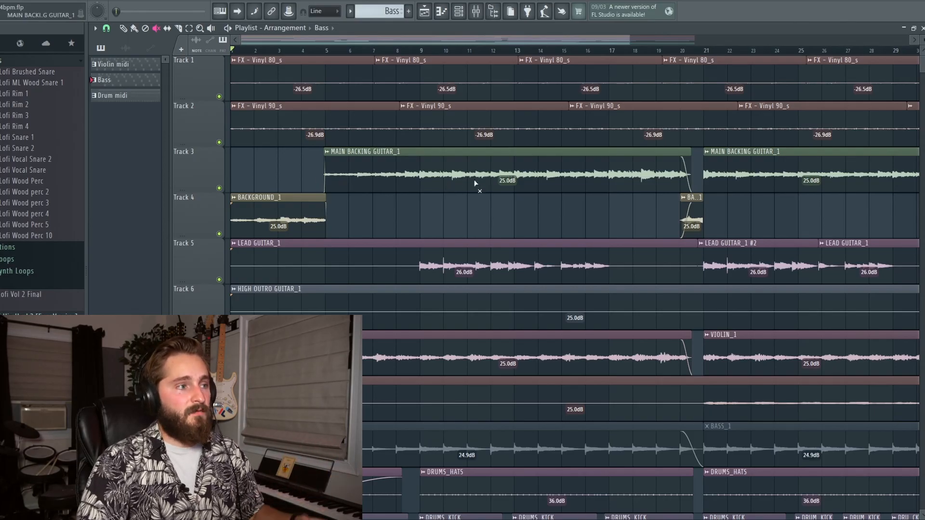
{"action": "left_click", "coordinate": [476, 11]}
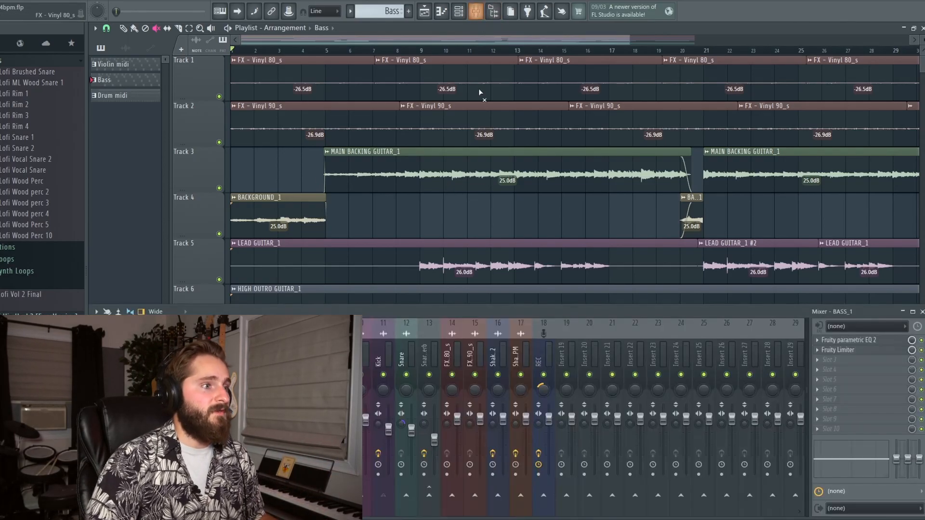
{"action": "left_click", "coordinate": [155, 354]}
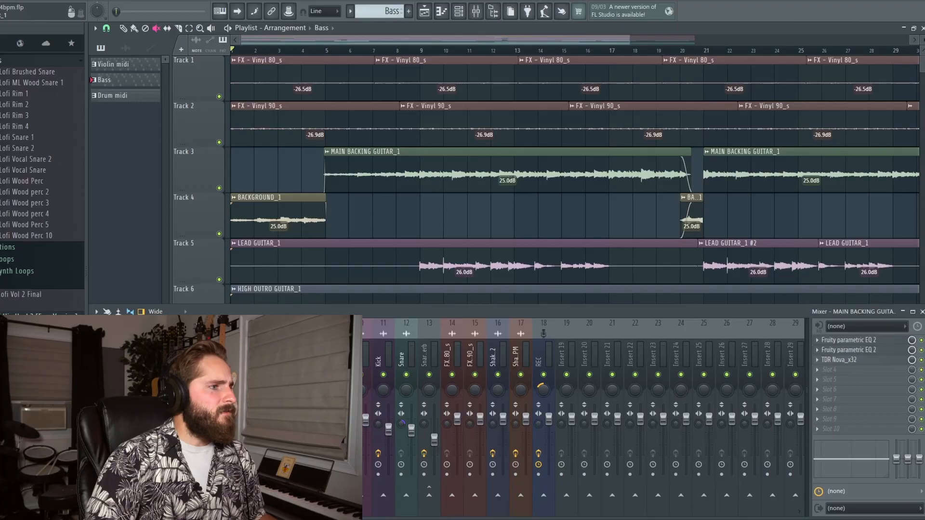
{"action": "left_click", "coordinate": [861, 342]}
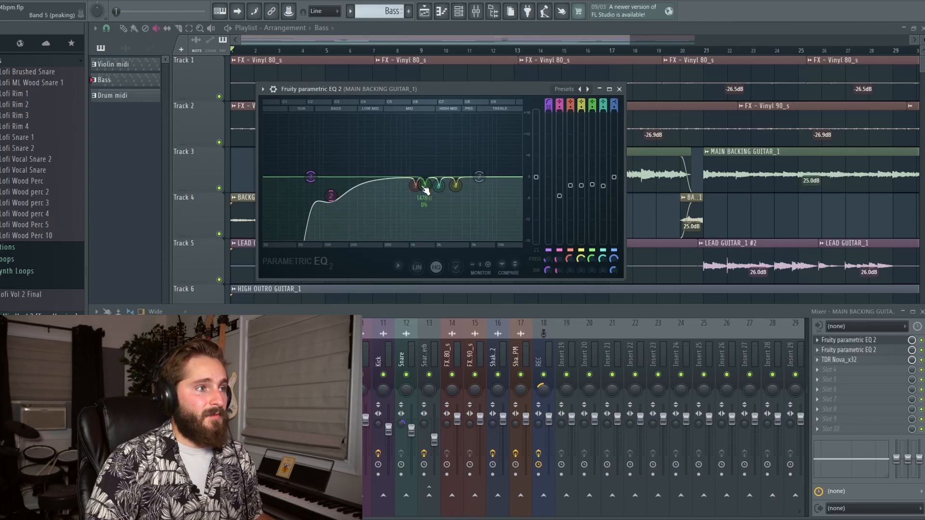
{"action": "left_click", "coordinate": [870, 352]}
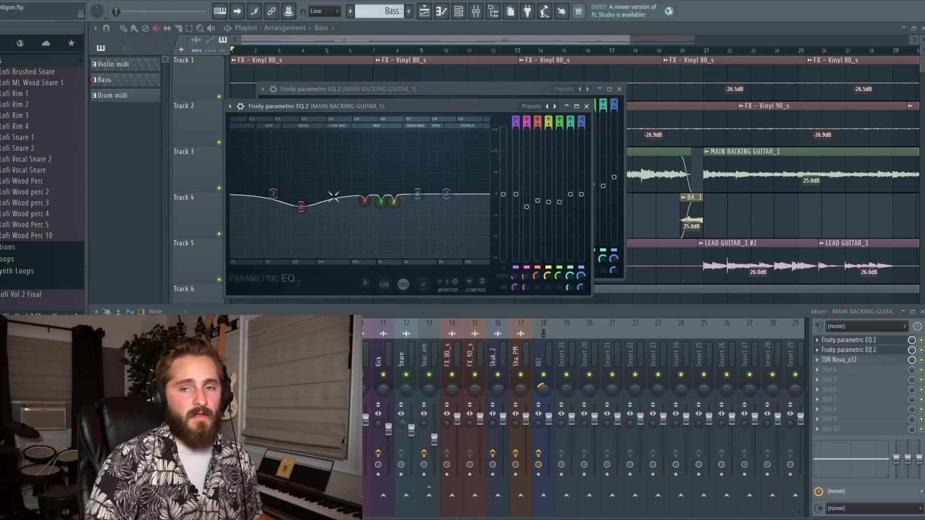
{"action": "left_click", "coordinate": [863, 362]}
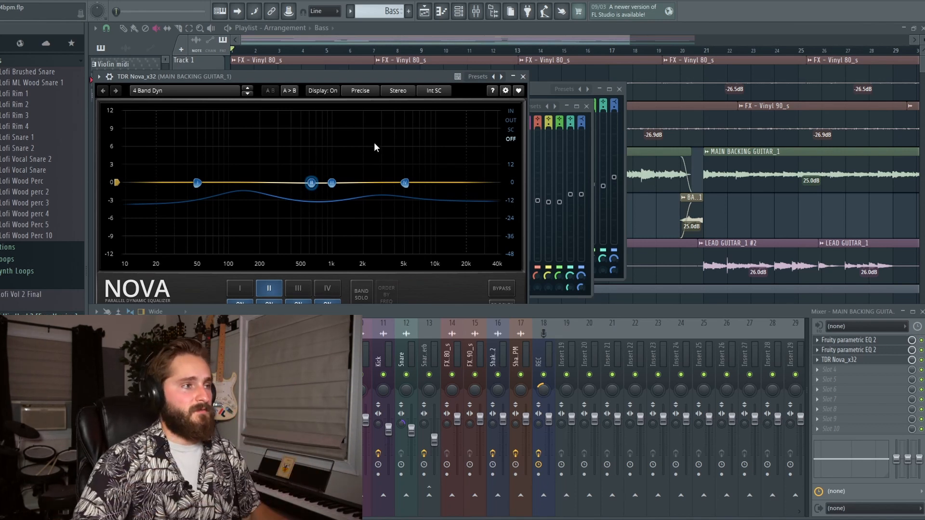
{"action": "left_click", "coordinate": [524, 76]}
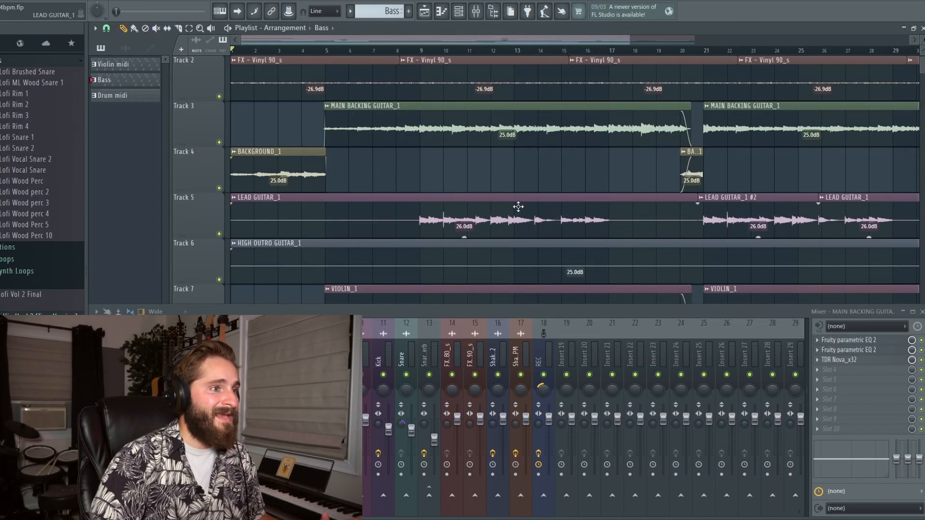
Open the LEAD GUITAR_1 clip and examine its first two Fruity parametric EQ 2 plugins and Fruity Limiter, closing them again.
{"action": "double_click", "coordinate": [518, 207]}
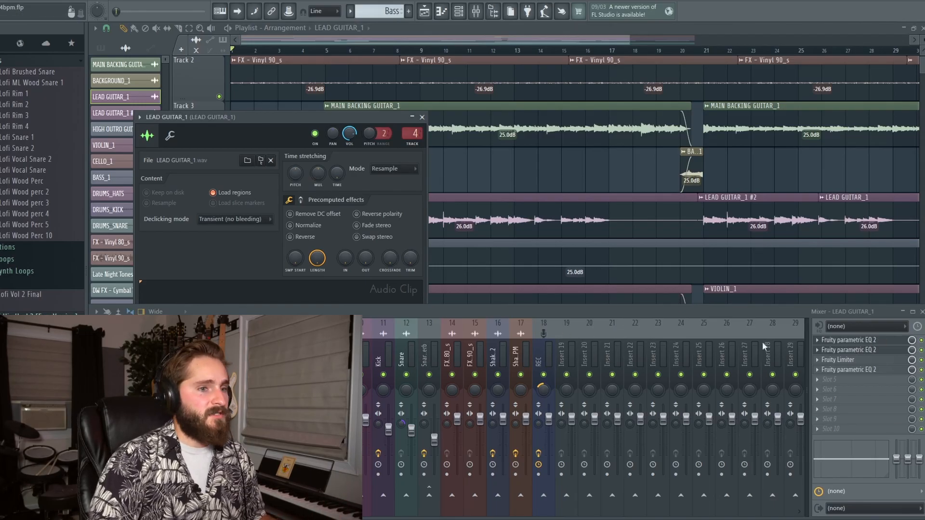
{"action": "left_click", "coordinate": [867, 340]}
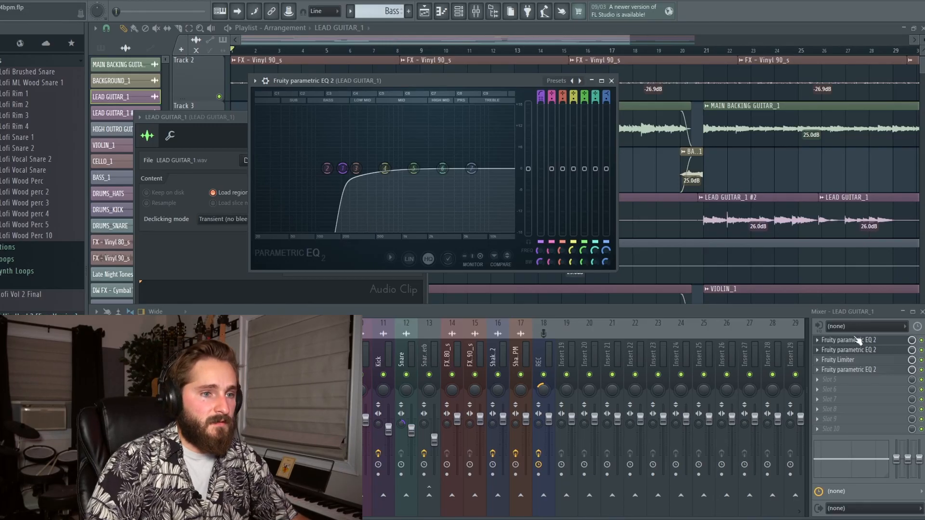
{"action": "left_click", "coordinate": [862, 350]}
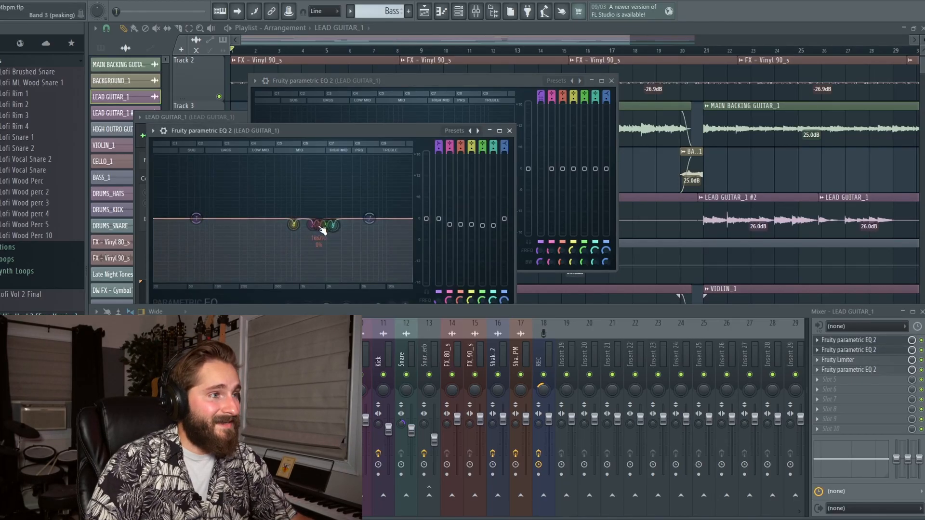
{"action": "left_click", "coordinate": [857, 360]}
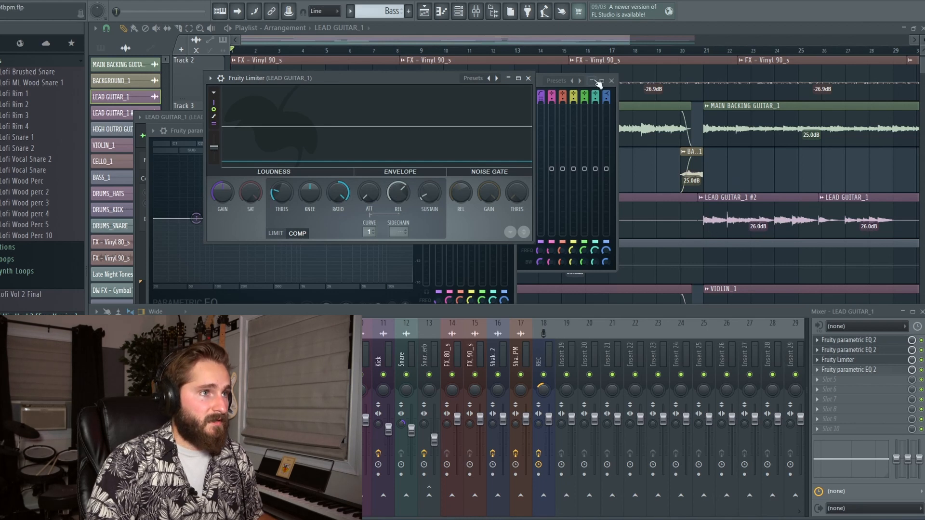
{"action": "left_click", "coordinate": [528, 79]}
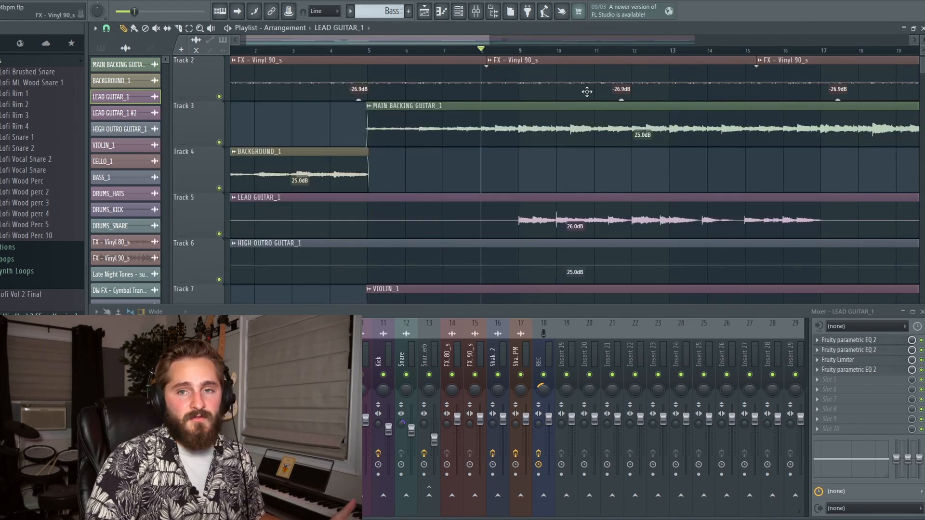
Solo the lead guitar on Track 5 and play it from bar 9 while watching its Fruity Limiter, then close the plugin.
{"action": "left_click", "coordinate": [841, 360]}
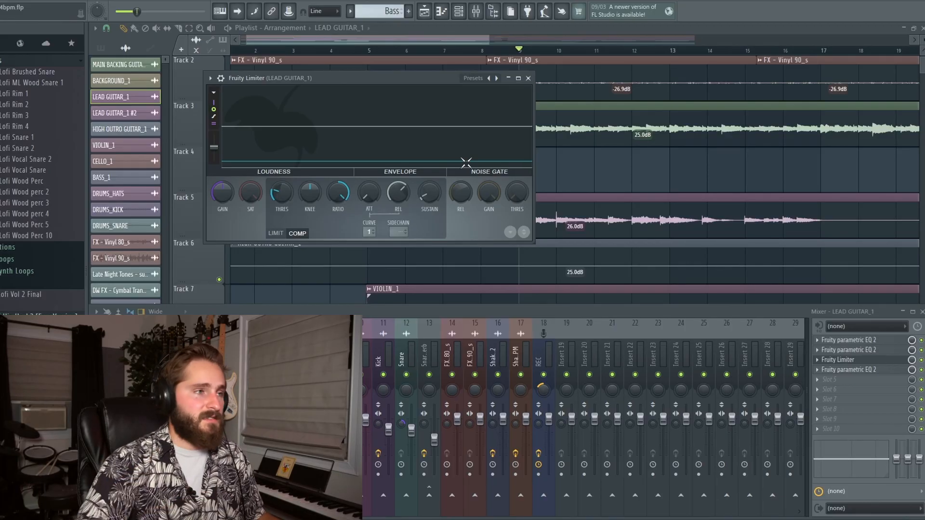
{"action": "left_click", "coordinate": [528, 78]}
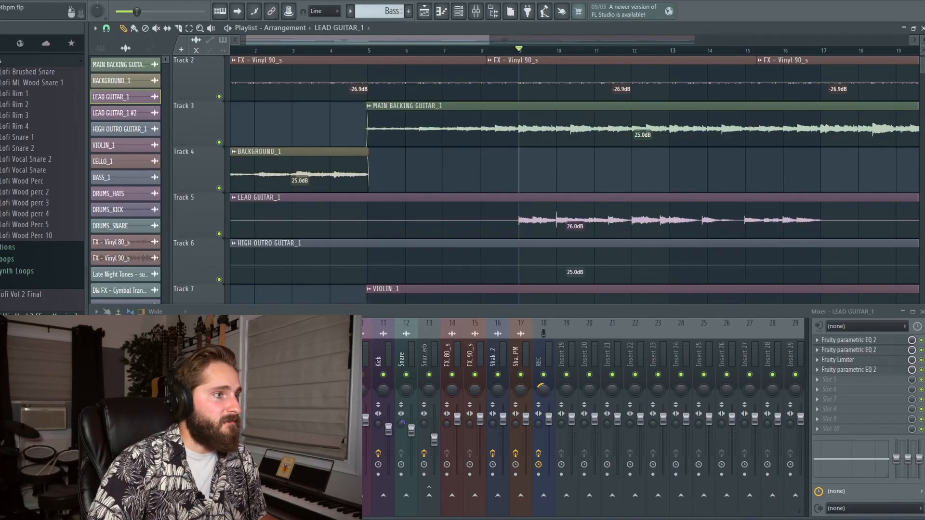
{"action": "right_click", "coordinate": [220, 235]}
{"action": "left_click", "coordinate": [847, 362]}
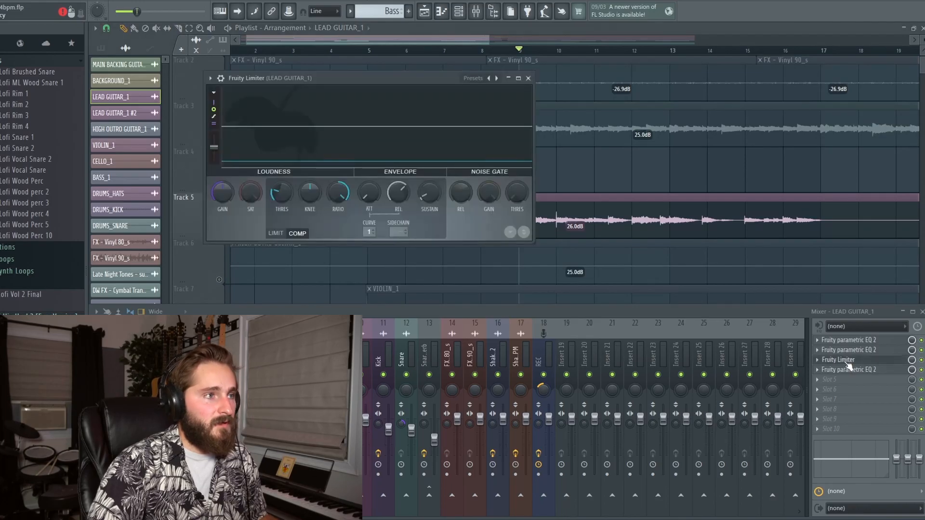
{"action": "left_click_drag", "start_coordinate": [411, 79], "coordinate": [383, 89]}
{"action": "key", "text": "space"}
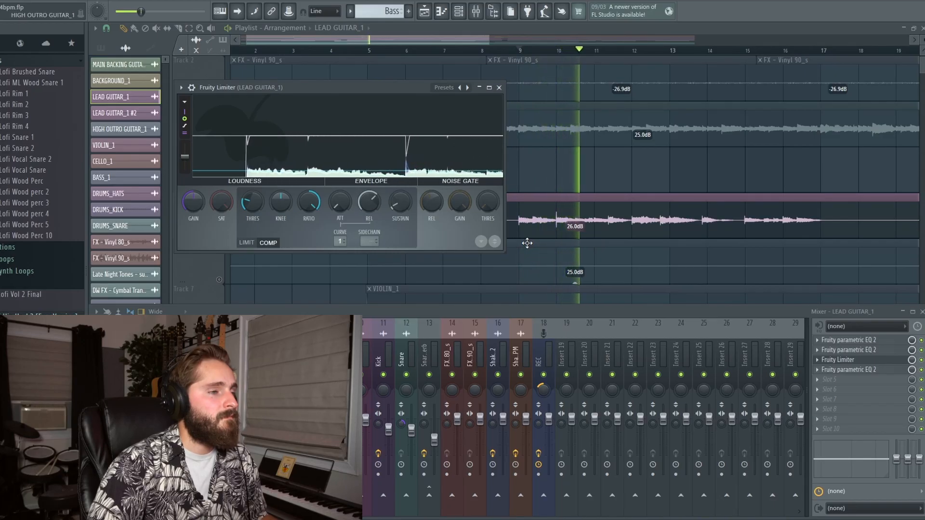
{"action": "key", "text": "space"}
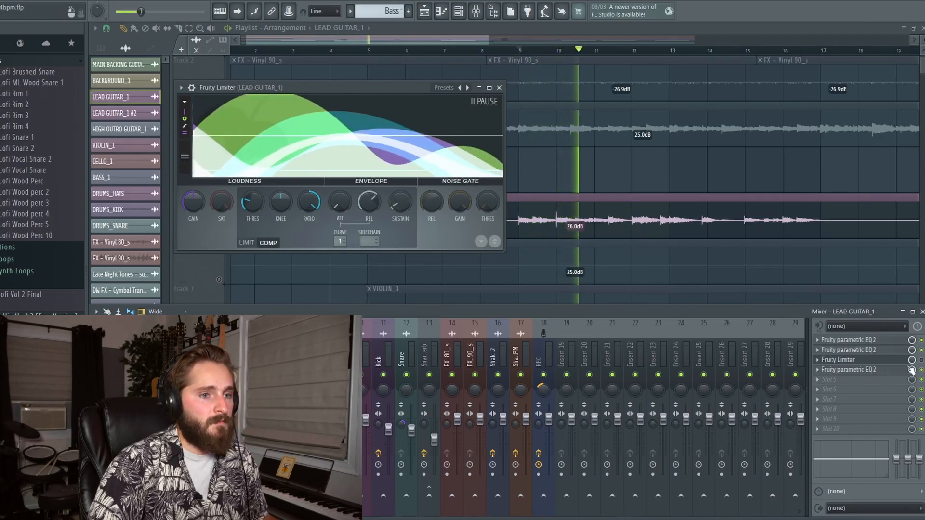
{"action": "key", "text": "space"}
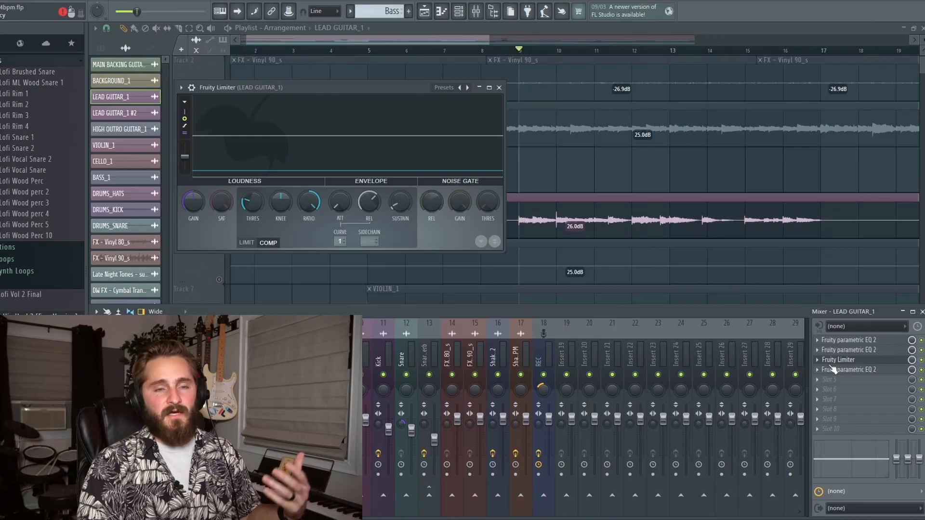
{"action": "left_click", "coordinate": [499, 88]}
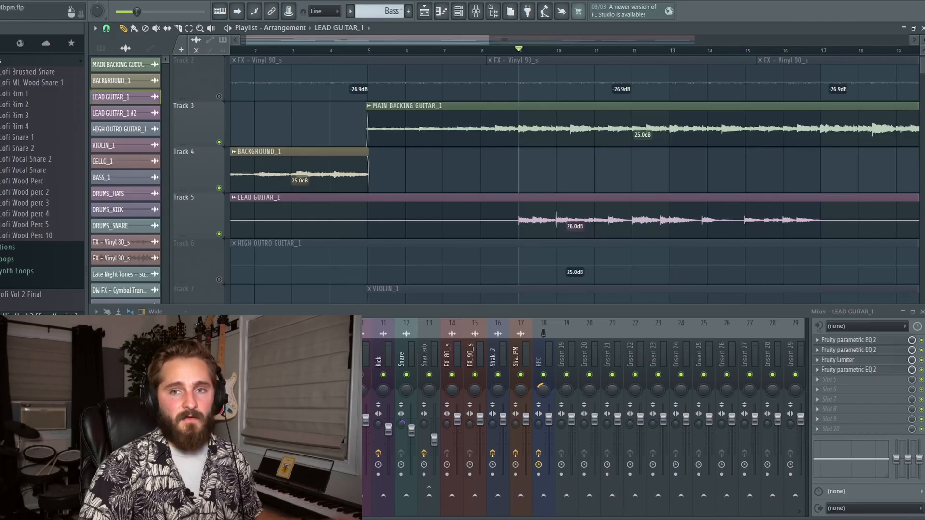
Play the lead guitar together with the main backing guitar from bar 9, and stop playback.
{"action": "key", "text": "space"}
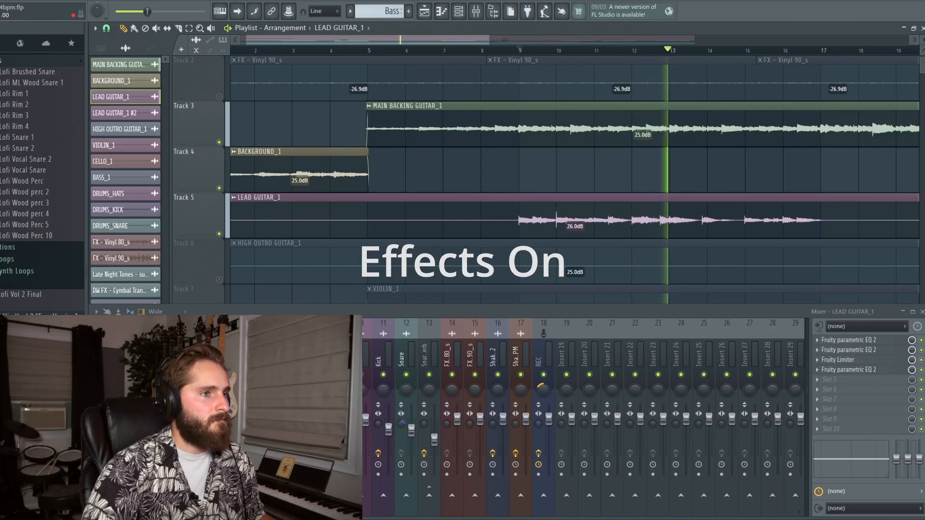
{"action": "key", "text": "space"}
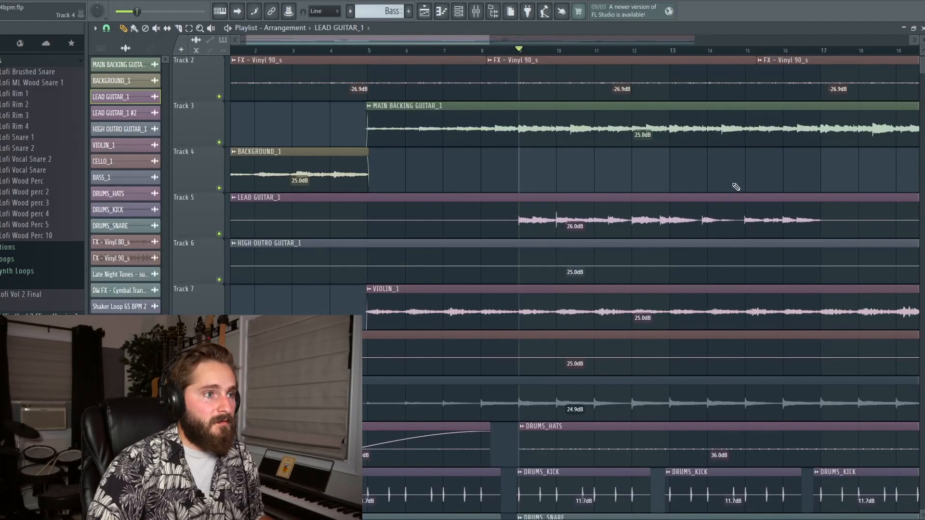
Examine the whole arrangement, from the guitar tracks down through the violin, cello, bass and drum tracks.
{"action": "right_click", "coordinate": [749, 181], "text": "ctrl"}
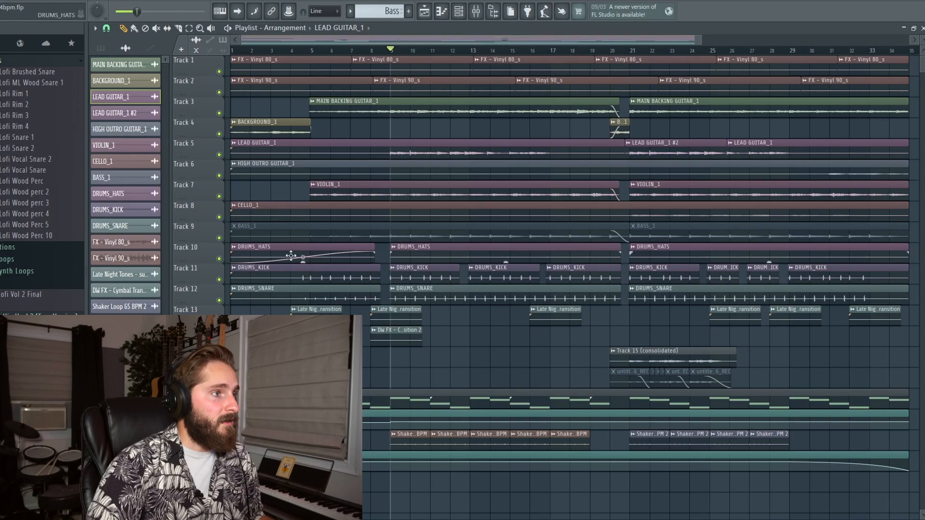
{"action": "scroll", "coordinate": [400, 242], "scroll_direction": "up", "scroll_amount": 5, "text": "alt"}
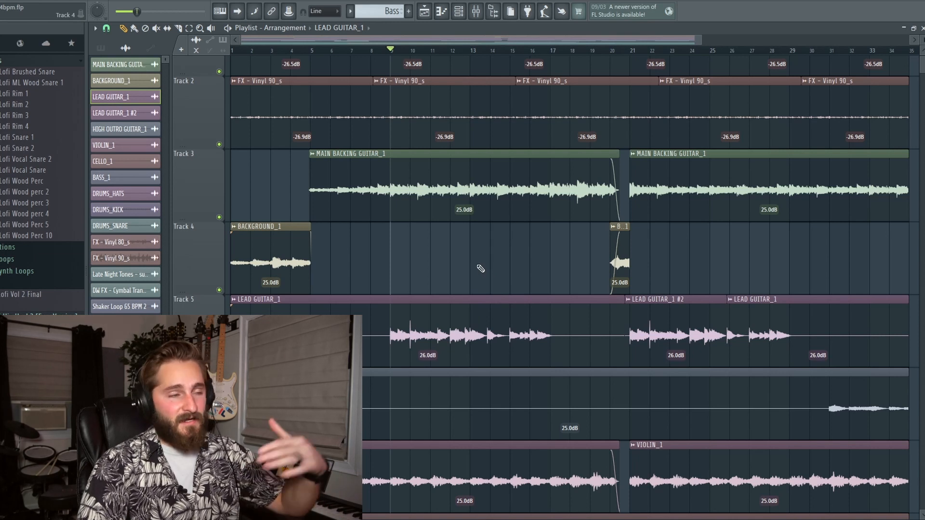
{"action": "scroll", "coordinate": [459, 228], "scroll_direction": "up", "scroll_amount": 1, "text": "ctrl"}
{"action": "scroll", "coordinate": [459, 228], "scroll_direction": "up", "scroll_amount": 3, "text": "ctrl"}
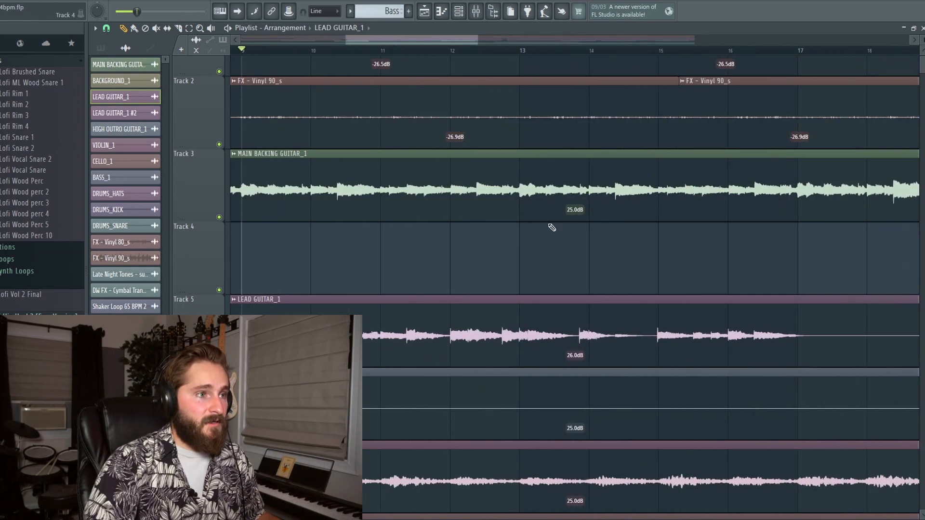
{"action": "scroll", "coordinate": [639, 260], "scroll_direction": "down", "scroll_amount": 3, "text": "ctrl"}
{"action": "scroll", "coordinate": [525, 303], "scroll_direction": "down", "scroll_amount": 3}
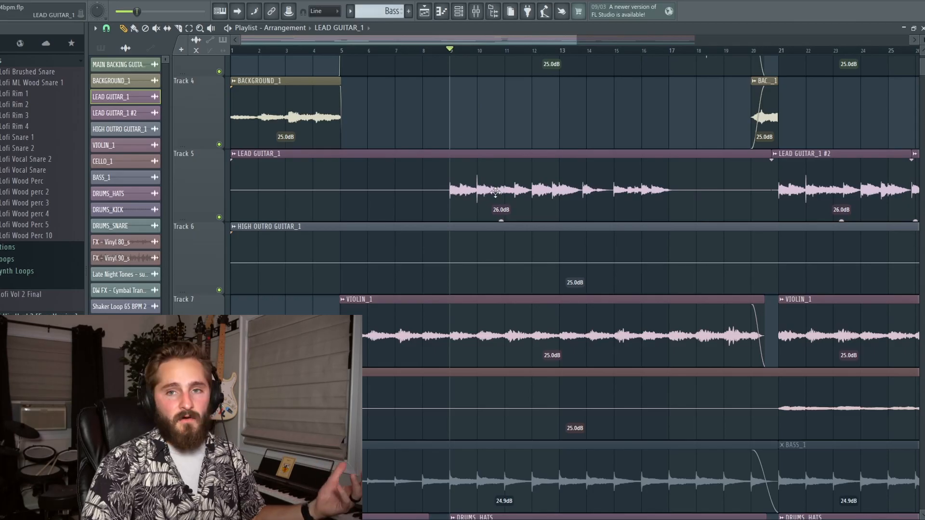
{"action": "scroll", "coordinate": [542, 194], "scroll_direction": "down", "scroll_amount": 5}
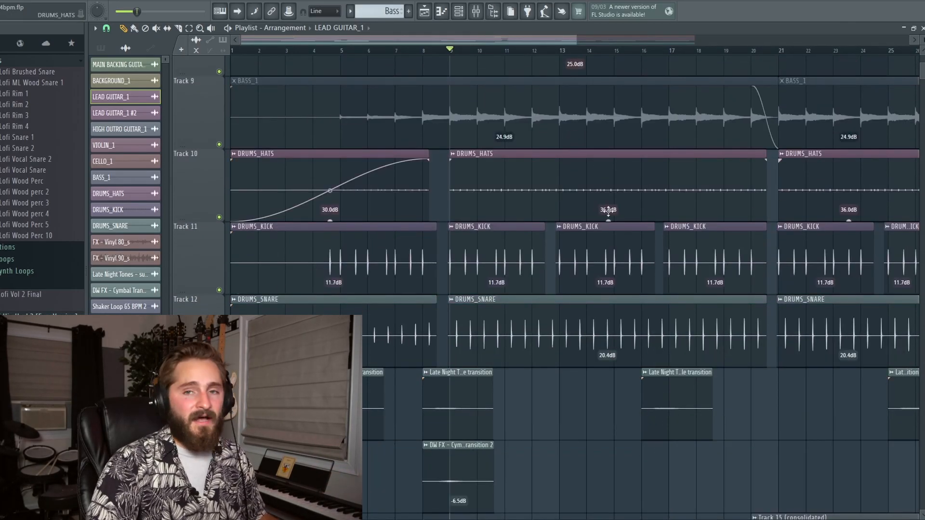
{"action": "scroll", "coordinate": [638, 198], "scroll_direction": "up", "scroll_amount": 1}
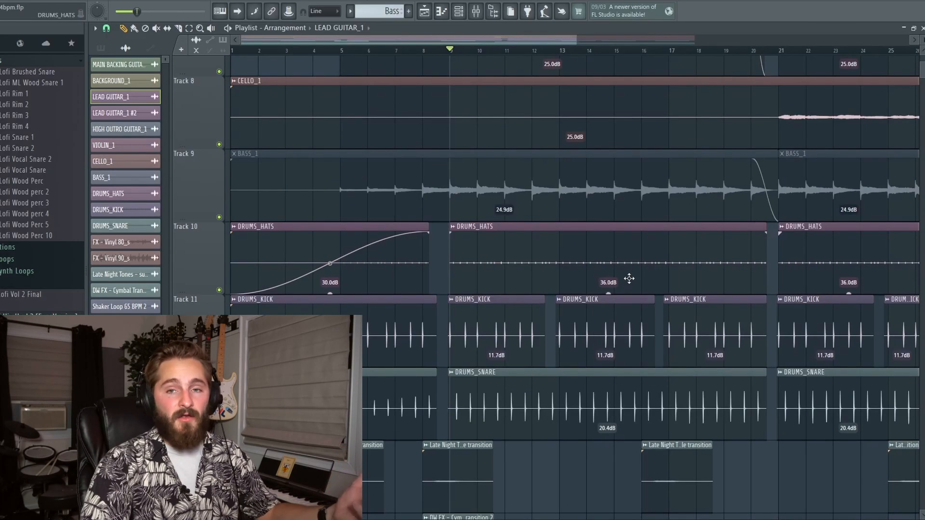
{"action": "scroll", "coordinate": [626, 270], "scroll_direction": "up", "scroll_amount": 1}
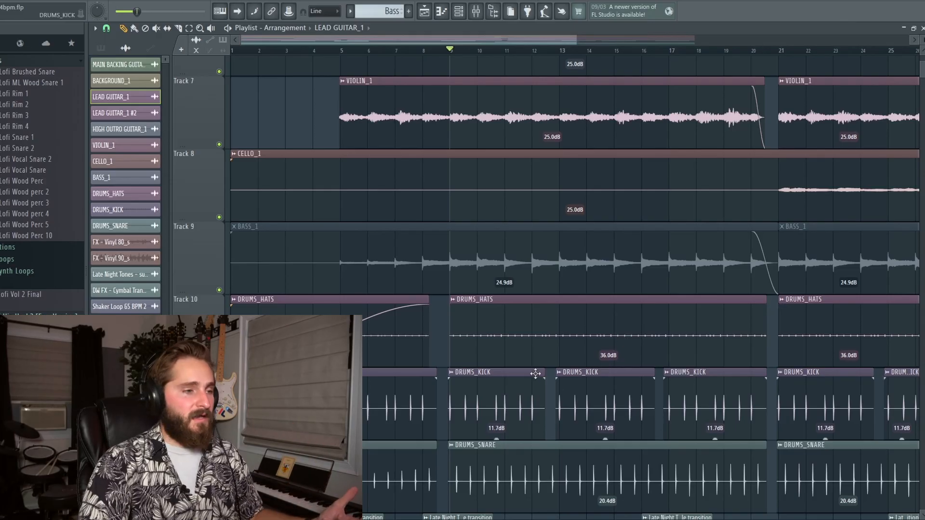
Check in the mixer how the lead, background and main backing guitars and the cello are routed, ending on the Verb Pad track.
{"action": "scroll", "coordinate": [536, 374], "scroll_direction": "down", "scroll_amount": 1}
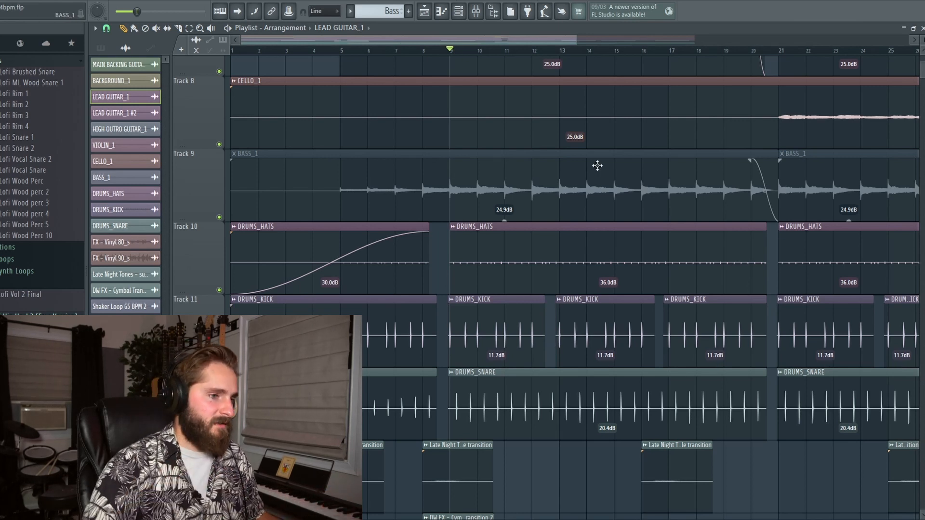
{"action": "scroll", "coordinate": [595, 271], "scroll_direction": "down", "scroll_amount": 2}
{"action": "scroll", "coordinate": [577, 342], "scroll_direction": "up", "scroll_amount": 1}
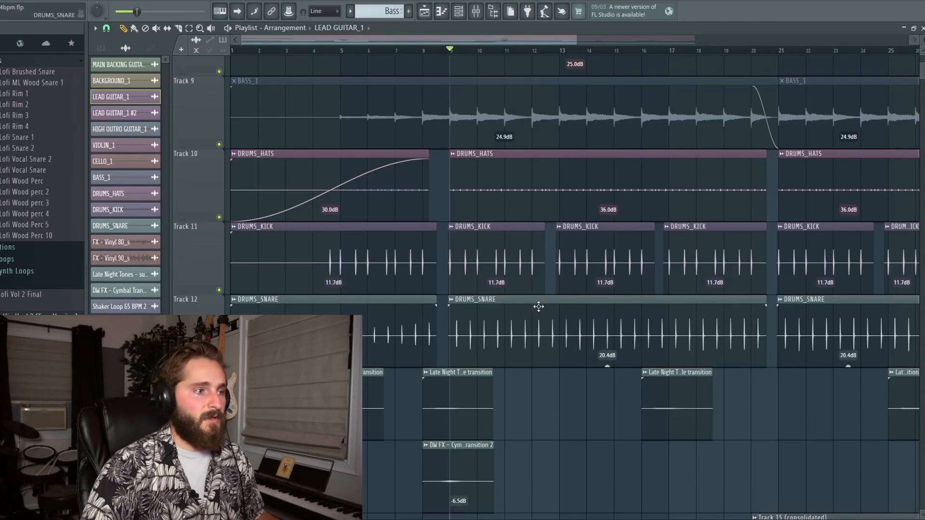
{"action": "left_click", "coordinate": [479, 13]}
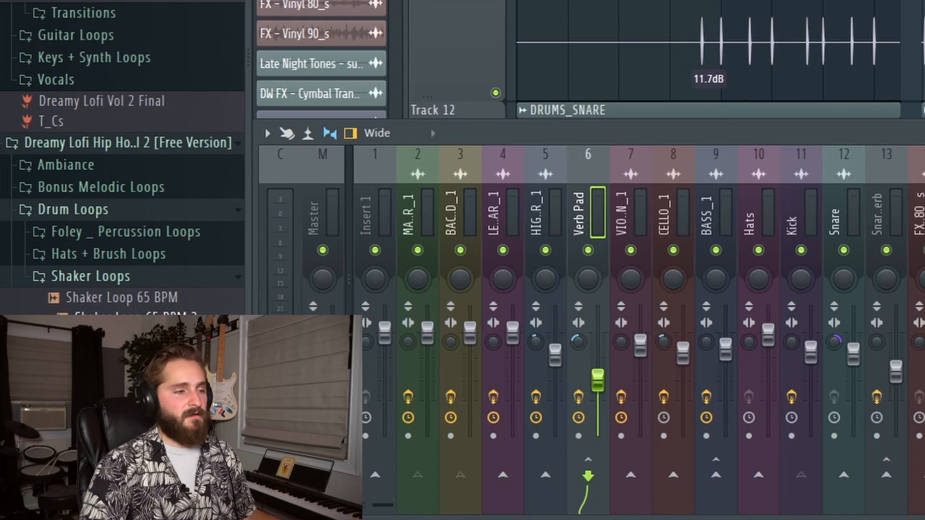
{"action": "left_click", "coordinate": [508, 164]}
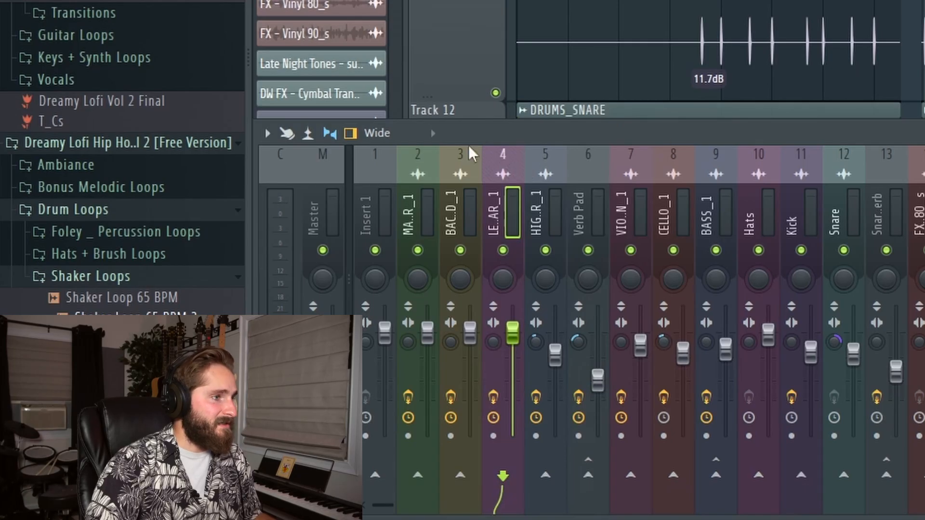
{"action": "left_click", "coordinate": [441, 158]}
{"action": "left_click", "coordinate": [415, 163]}
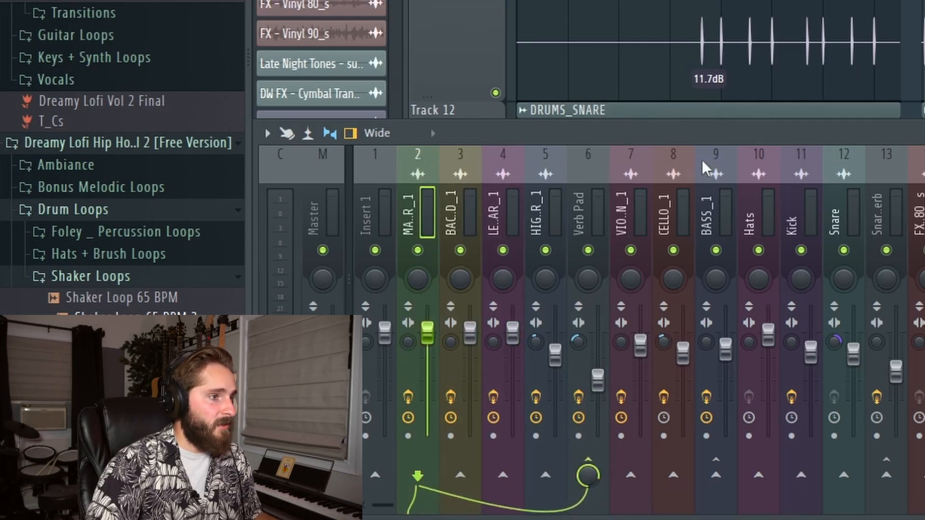
{"action": "left_click", "coordinate": [662, 159]}
{"action": "left_click", "coordinate": [573, 164]}
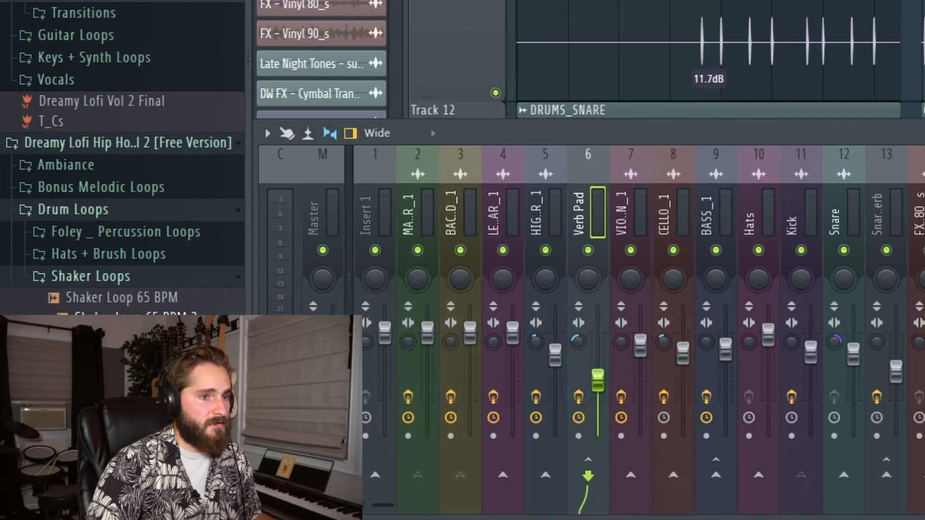
Browse the Verb Pad's ValhallaSupermassive reverb presets under C-Large, and inspect the track's Fruity parametric EQ 2.
{"action": "left_click", "coordinate": [511, 252]}
{"action": "mouse_move", "coordinate": [515, 368]}
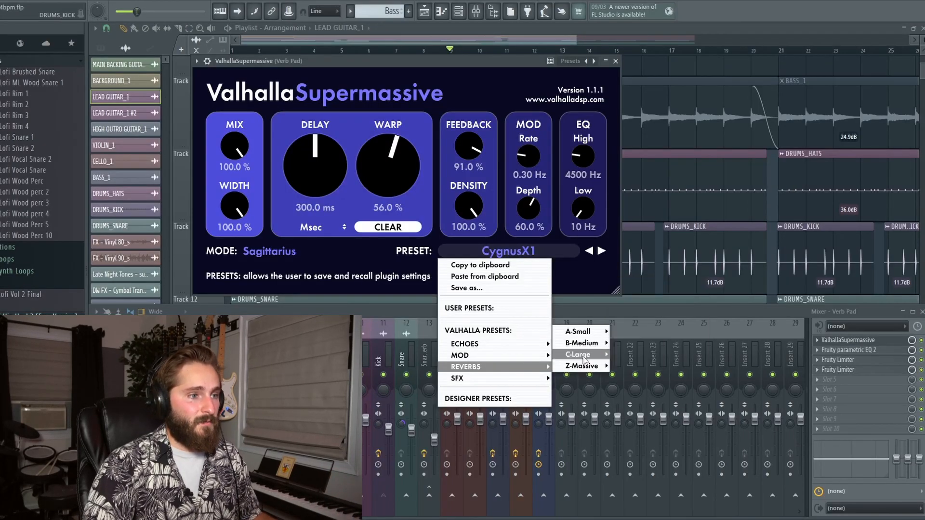
{"action": "mouse_move", "coordinate": [578, 354]}
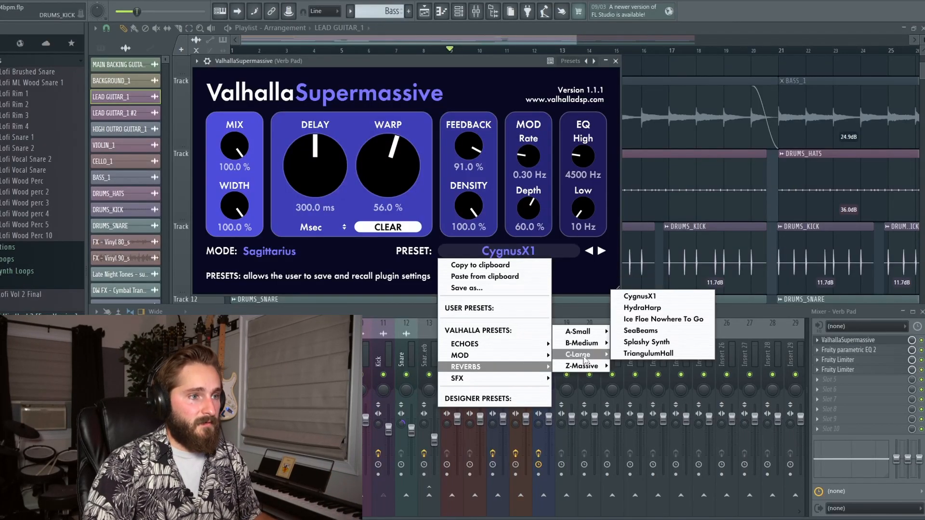
{"action": "left_click", "coordinate": [587, 281]}
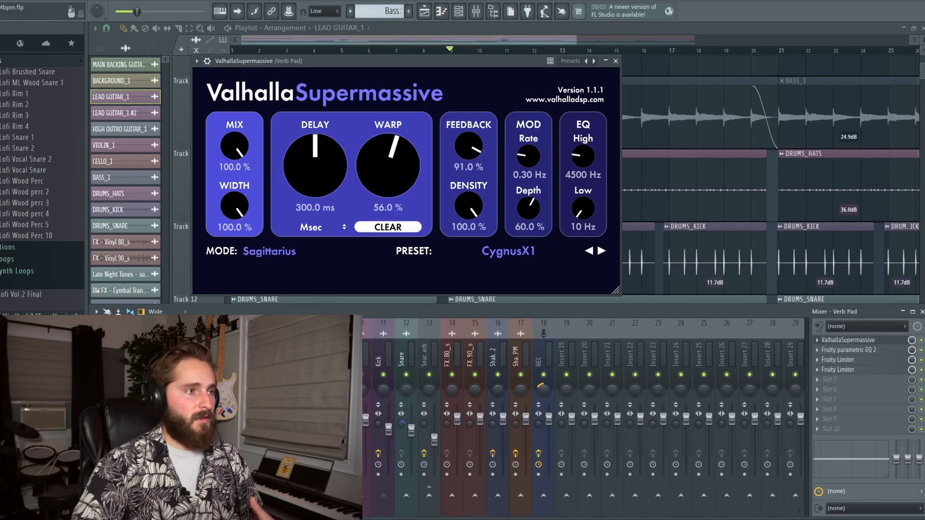
{"action": "left_click", "coordinate": [849, 350]}
{"action": "left_click_drag", "start_coordinate": [439, 139], "coordinate": [555, 108]}
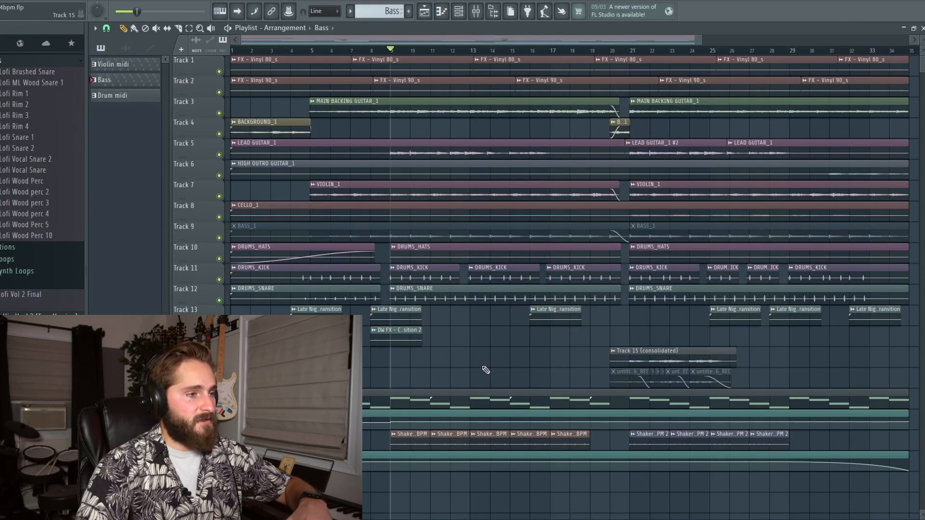
{"action": "key", "text": "t"}
{"action": "left_click", "coordinate": [444, 233]}
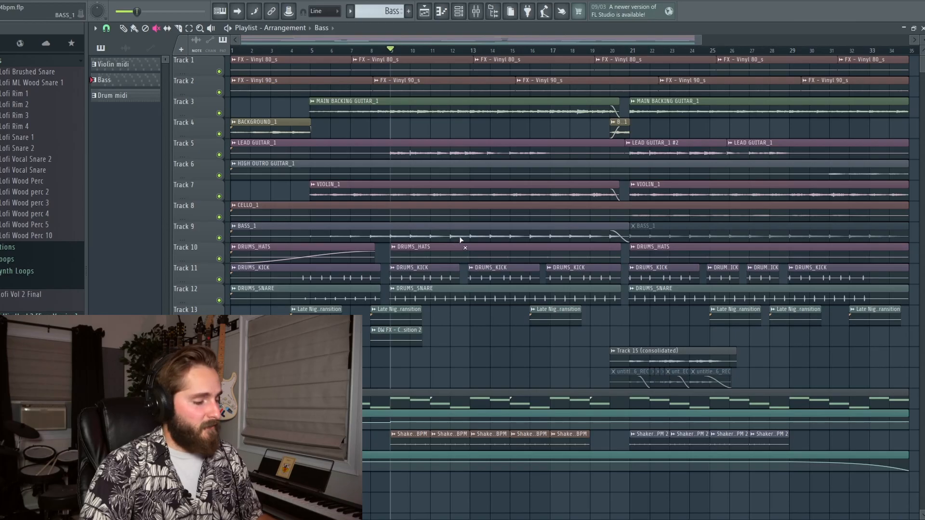
{"action": "left_click", "coordinate": [452, 235]}
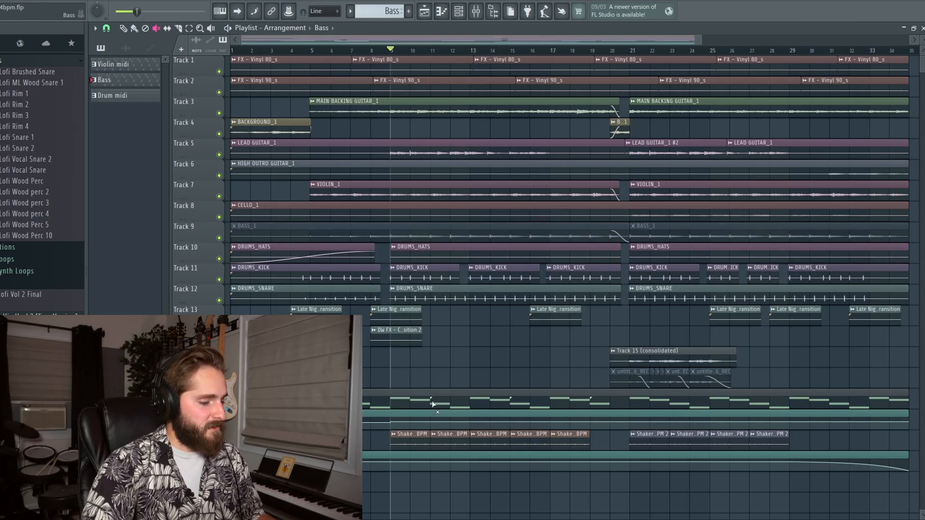
Open the Bass pattern's notes in the piano roll, inspect its Kee Bass instrument's settings and keys, and close the windows.
{"action": "double_click", "coordinate": [470, 392]}
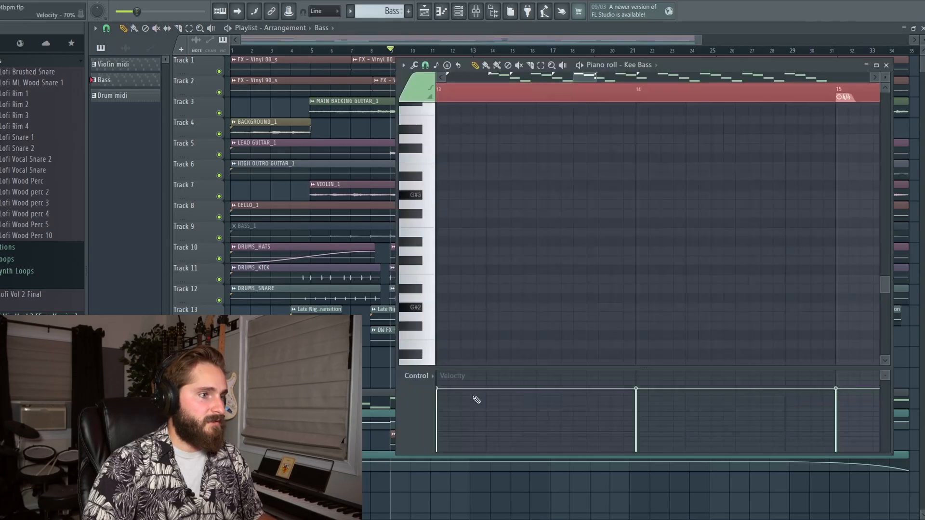
{"action": "left_click", "coordinate": [459, 11]}
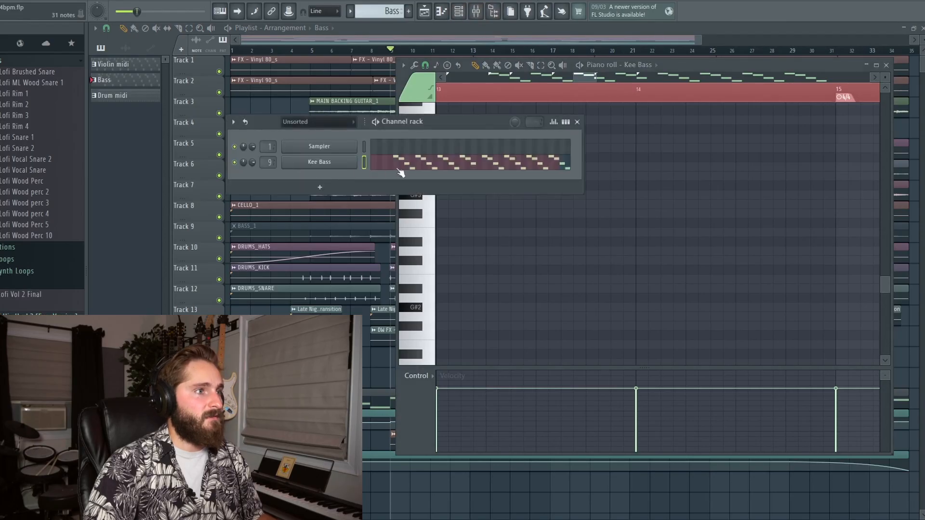
{"action": "left_click", "coordinate": [334, 164]}
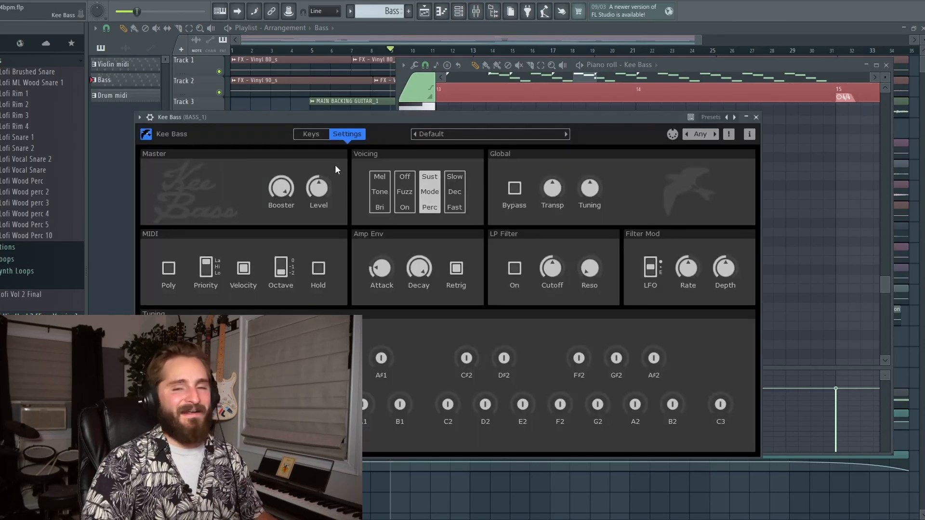
{"action": "left_click", "coordinate": [310, 138]}
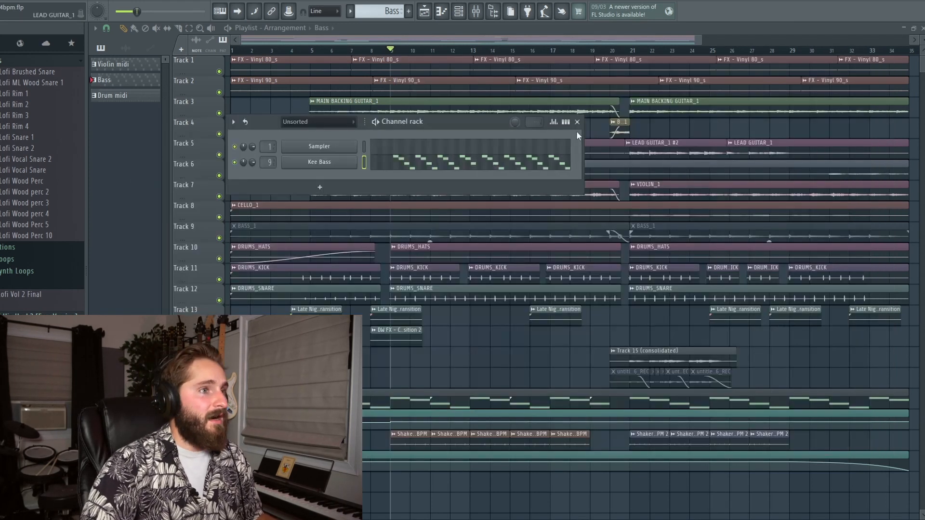
{"action": "left_click", "coordinate": [575, 125]}
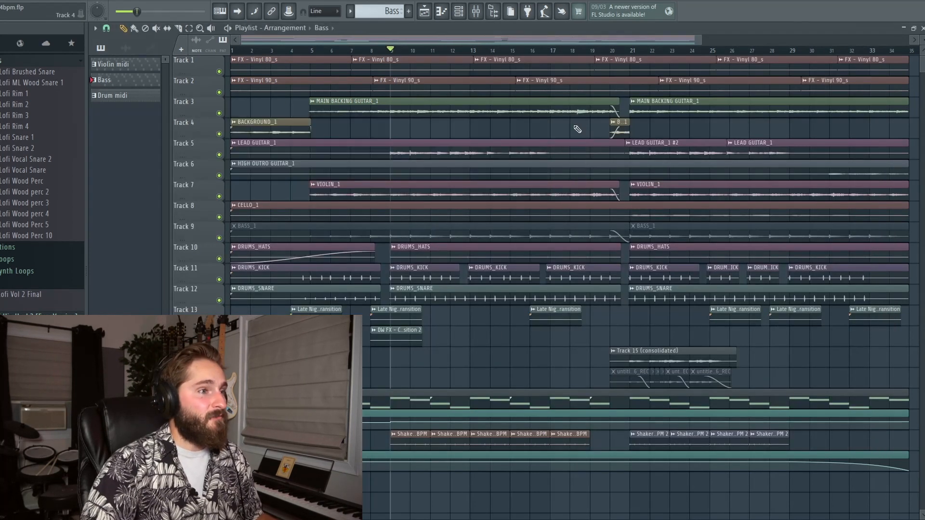
Swap the Bass pattern for the first BASS_1 clip, play it with its Fruity parametric EQ 2 open, and close the plugin and clip windows.
{"action": "key", "text": "t"}
{"action": "left_click", "coordinate": [483, 233]}
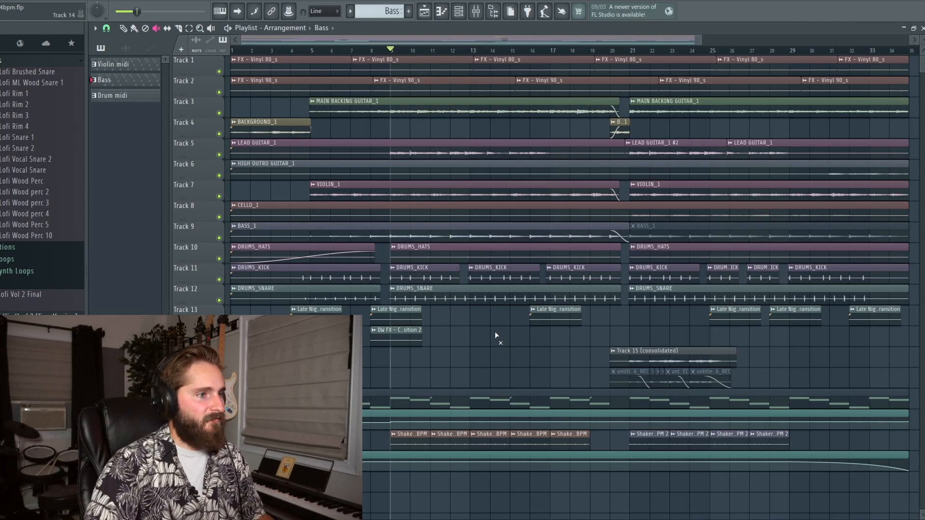
{"action": "double_click", "coordinate": [502, 232]}
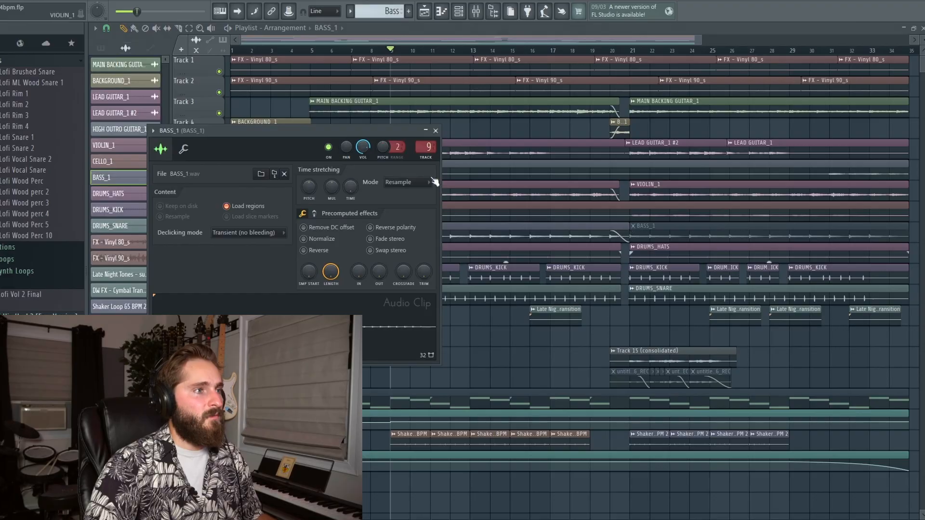
{"action": "double_click", "coordinate": [425, 145]}
{"action": "double_click", "coordinate": [505, 234]}
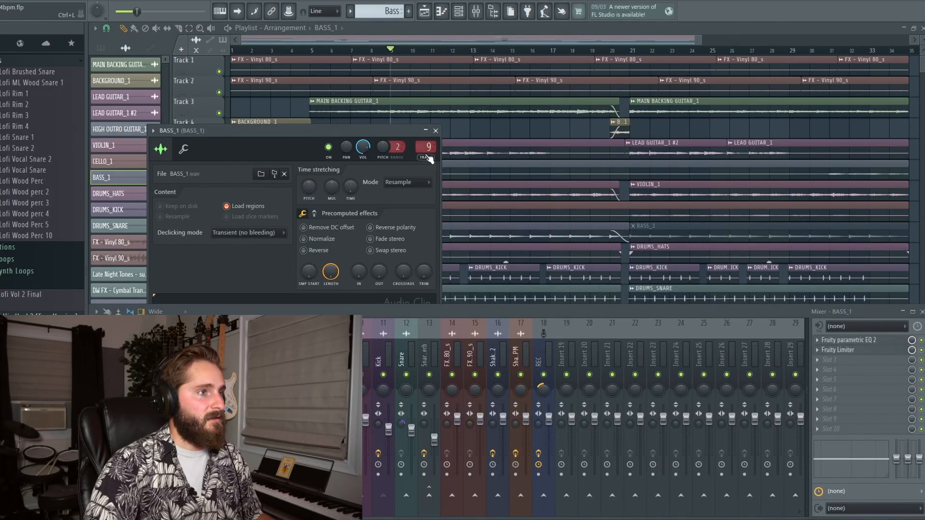
{"action": "left_click", "coordinate": [848, 339]}
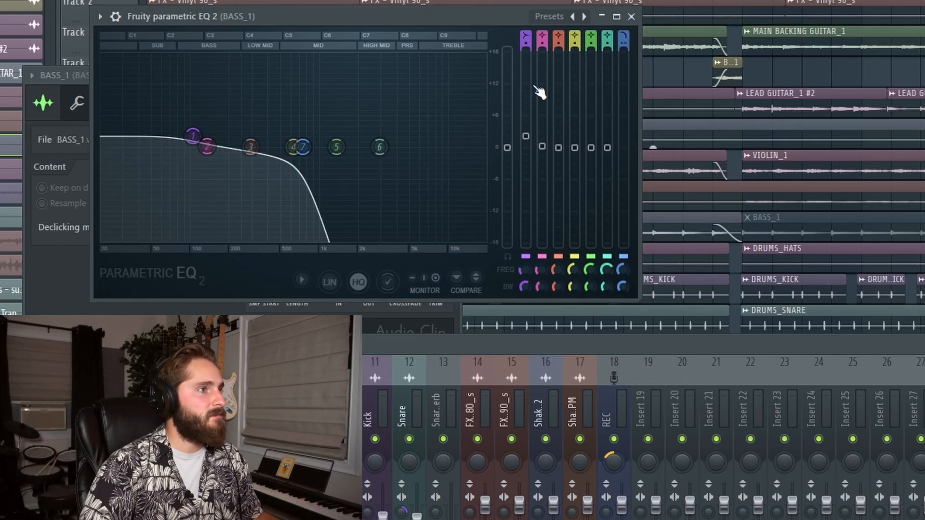
{"action": "key", "text": "space"}
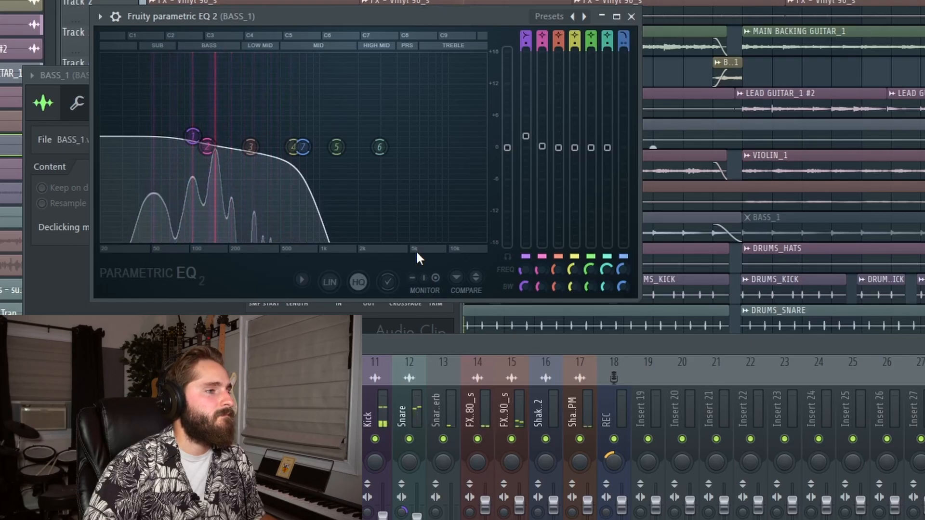
{"action": "left_click", "coordinate": [631, 17]}
{"action": "left_click", "coordinate": [438, 68]}
Unmute the Bass pattern on Track 17, mute the first BASS_1 clip on Track 9, and play the song.
{"action": "scroll", "coordinate": [468, 110], "scroll_direction": "down", "scroll_amount": 8}
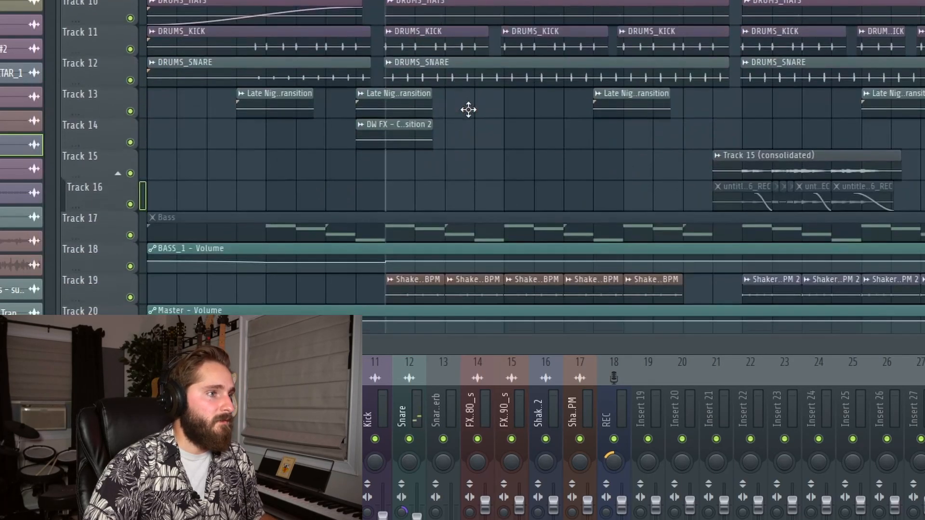
{"action": "scroll", "coordinate": [466, 110], "scroll_direction": "down", "scroll_amount": 4}
{"action": "scroll", "coordinate": [456, 93], "scroll_direction": "up", "scroll_amount": 9}
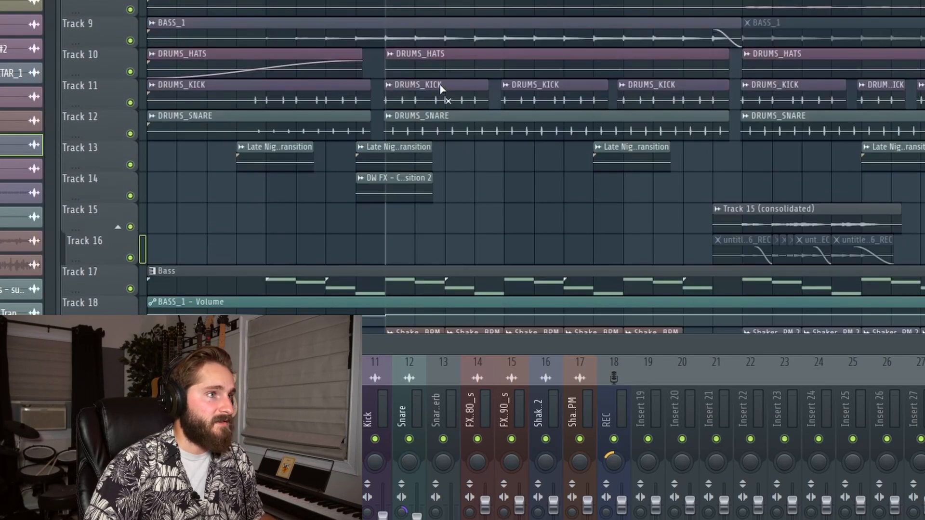
{"action": "left_click", "coordinate": [431, 127]}
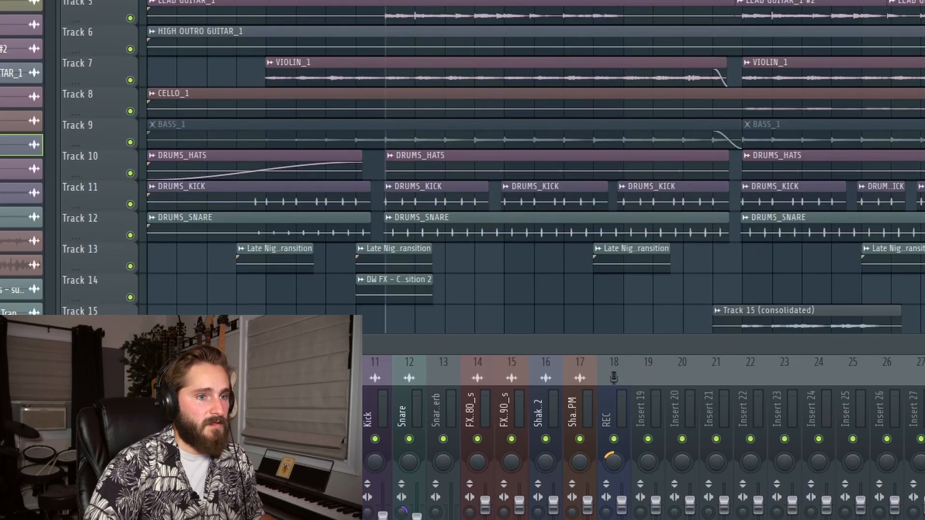
{"action": "left_click", "coordinate": [922, 409]}
{"action": "key", "text": "space"}
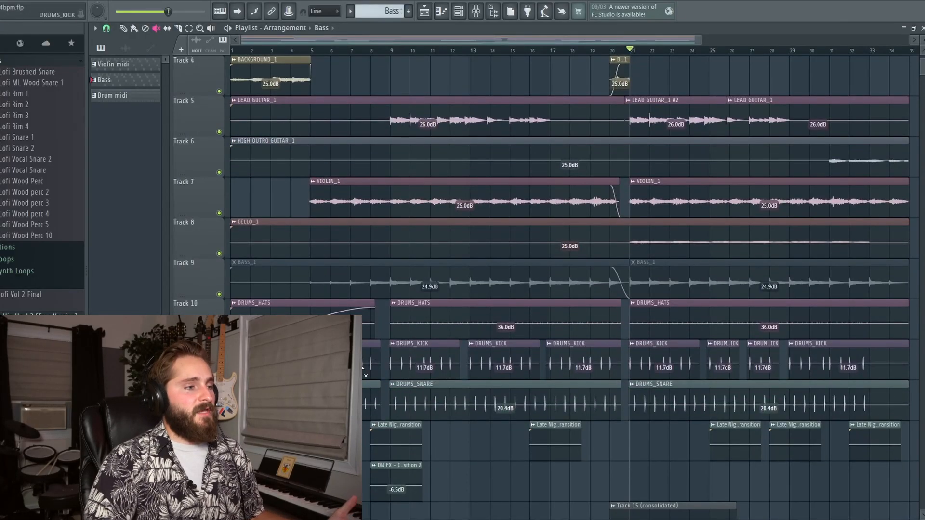
Examine how the arrangement develops across the hats, kick, snare, bass, cello and violin tracks, especially around bars 9 and 21.
{"action": "scroll", "coordinate": [391, 410], "scroll_direction": "up", "scroll_amount": 3}
{"action": "scroll", "coordinate": [396, 397], "scroll_direction": "down", "scroll_amount": 2}
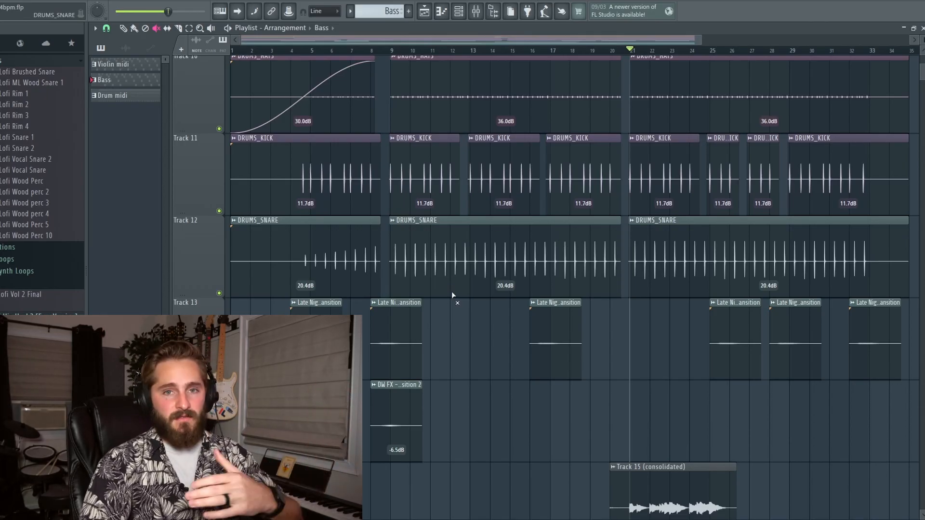
{"action": "scroll", "coordinate": [322, 224], "scroll_direction": "up", "scroll_amount": 3}
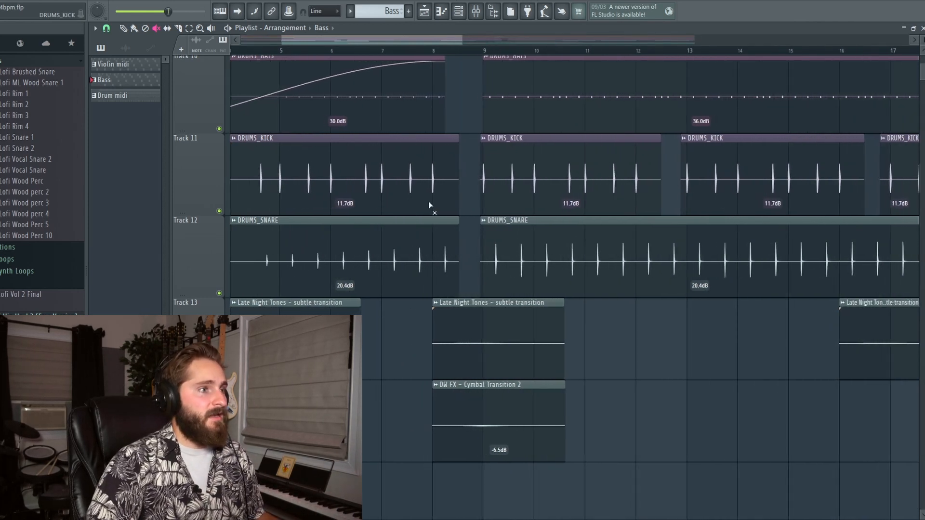
{"action": "scroll", "coordinate": [374, 207], "scroll_direction": "down", "scroll_amount": 2}
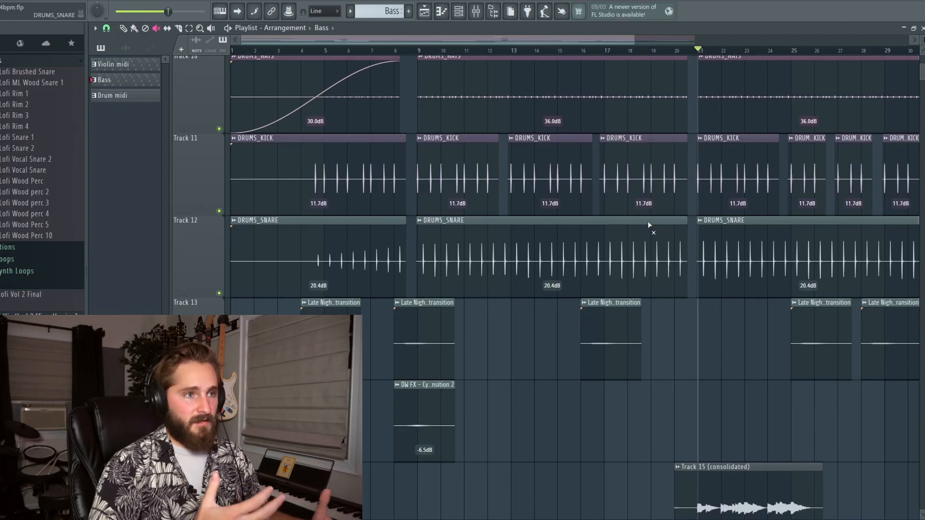
{"action": "scroll", "coordinate": [648, 221], "scroll_direction": "up", "scroll_amount": 2}
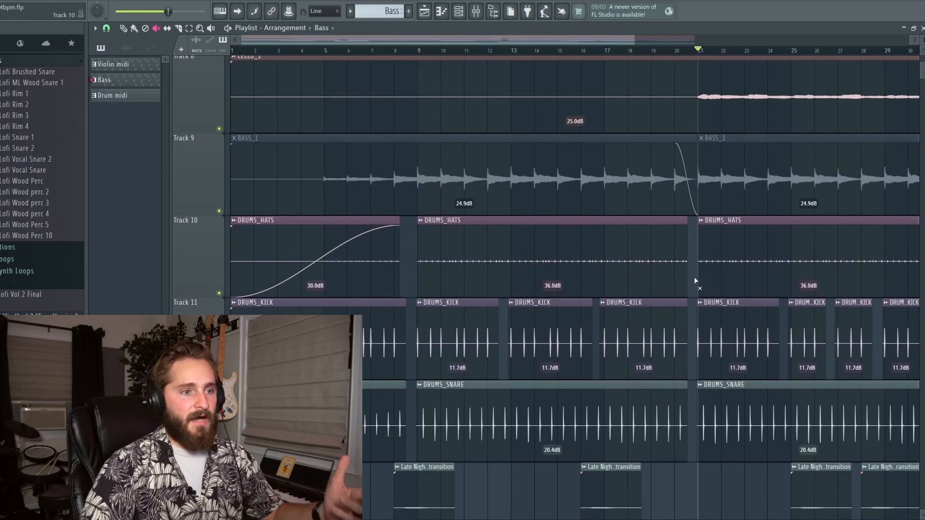
{"action": "scroll", "coordinate": [543, 268], "scroll_direction": "down", "scroll_amount": 2}
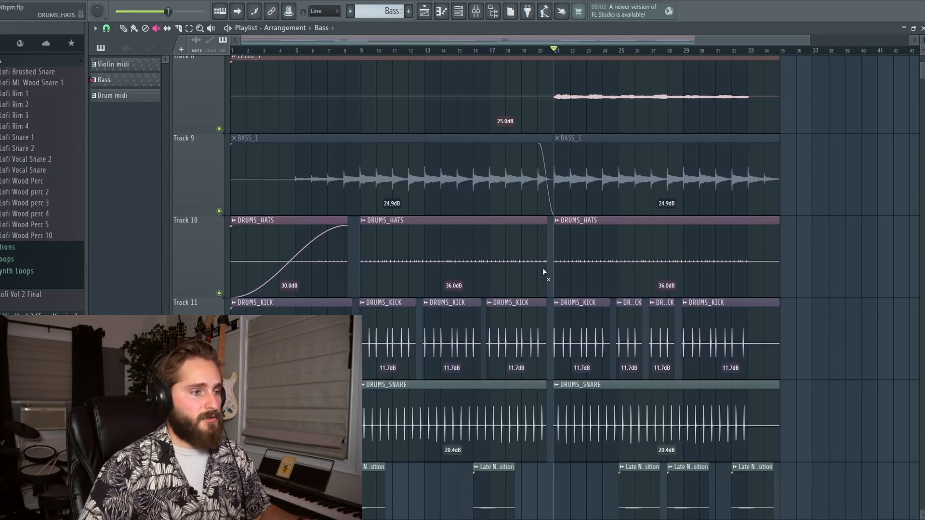
{"action": "scroll", "coordinate": [564, 288], "scroll_direction": "up", "scroll_amount": 4}
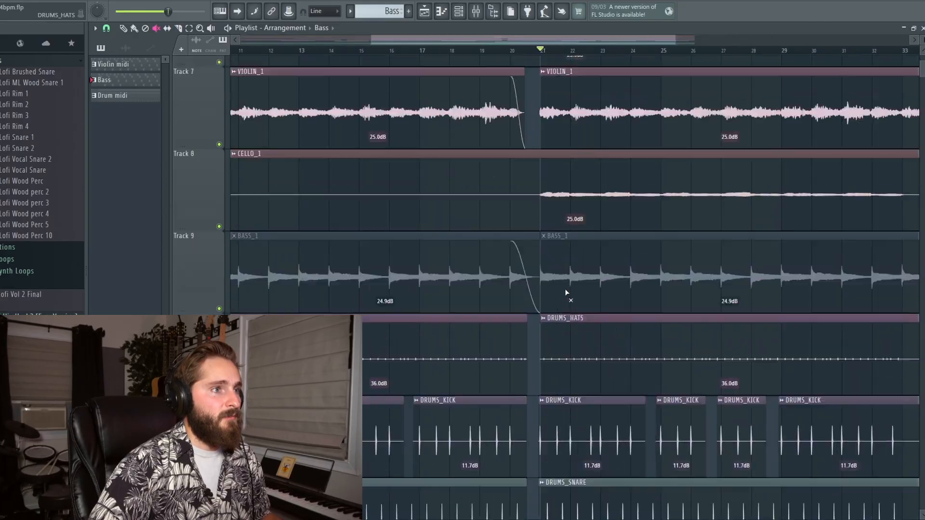
{"action": "scroll", "coordinate": [847, 263], "scroll_direction": "down", "scroll_amount": 2}
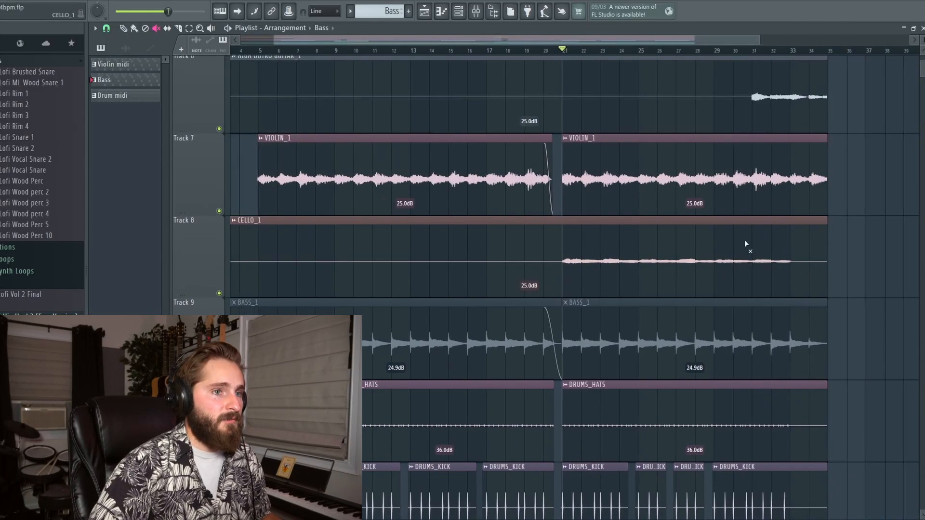
{"action": "right_click", "coordinate": [855, 228], "text": "ctrl"}
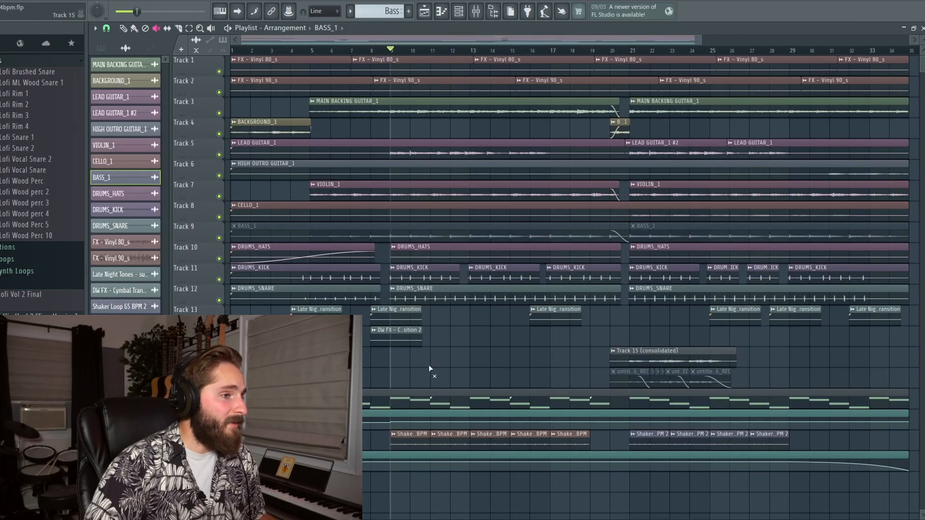
{"action": "scroll", "coordinate": [432, 363], "scroll_direction": "up", "scroll_amount": 3}
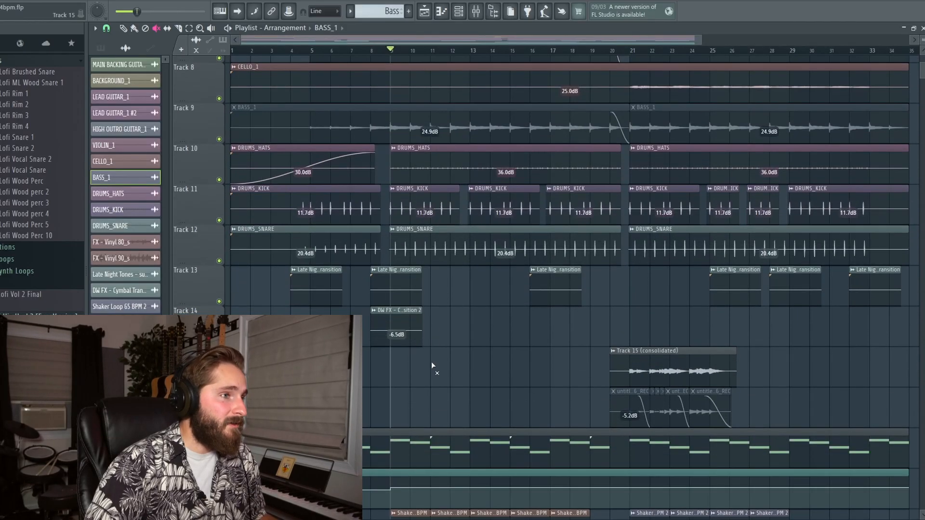
Examine the Shaker Loop 65 BPM clips on Track 19 and how they line up with the drum, transition and bass tracks.
{"action": "scroll", "coordinate": [434, 361], "scroll_direction": "down", "scroll_amount": 4}
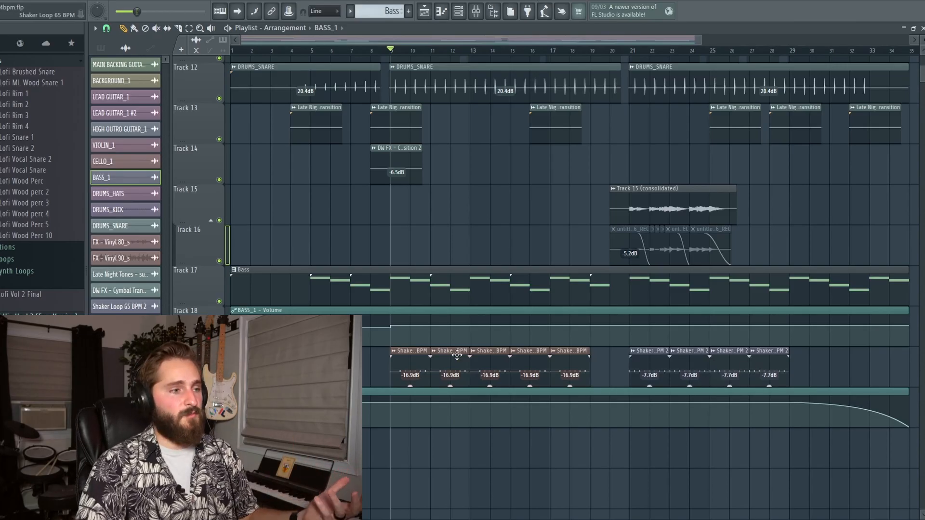
{"action": "scroll", "coordinate": [441, 332], "scroll_direction": "up", "scroll_amount": 6}
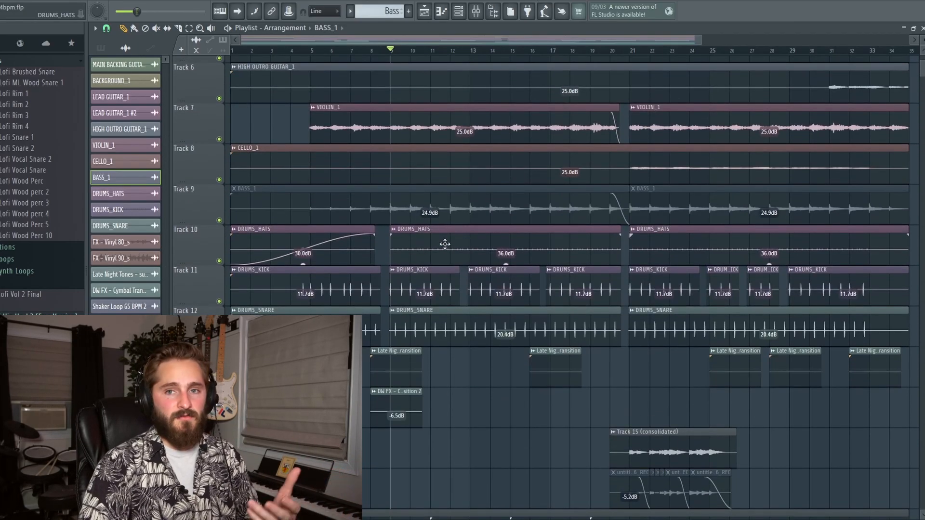
{"action": "scroll", "coordinate": [445, 244], "scroll_direction": "down", "scroll_amount": 5}
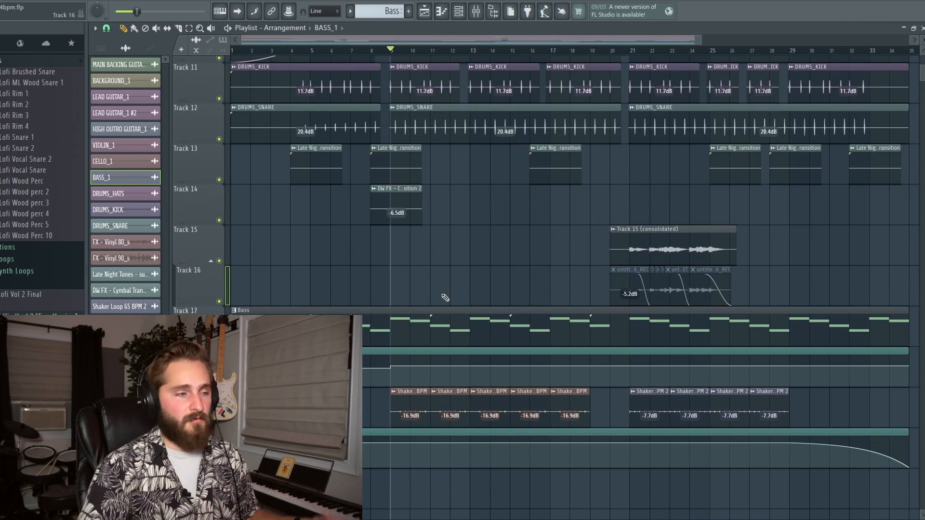
{"action": "scroll", "coordinate": [386, 408], "scroll_direction": "up", "scroll_amount": 3}
{"action": "scroll", "coordinate": [423, 422], "scroll_direction": "up", "scroll_amount": 4}
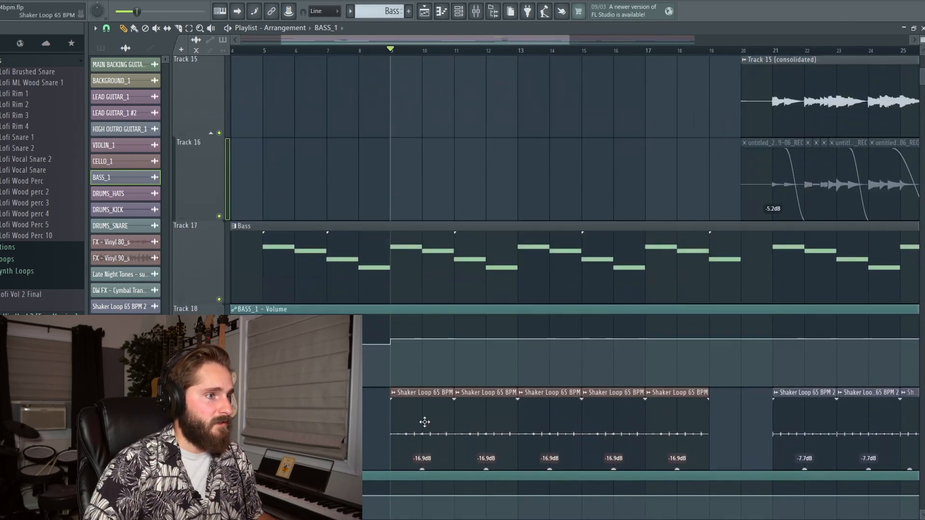
{"action": "scroll", "coordinate": [438, 231], "scroll_direction": "up", "scroll_amount": 4}
{"action": "scroll", "coordinate": [443, 221], "scroll_direction": "up", "scroll_amount": 2}
{"action": "scroll", "coordinate": [455, 217], "scroll_direction": "down", "scroll_amount": 5}
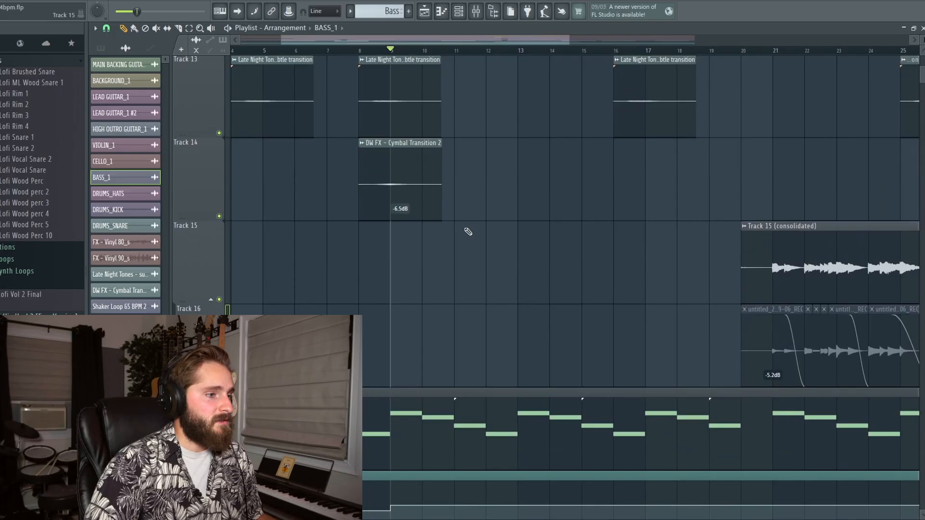
{"action": "scroll", "coordinate": [464, 235], "scroll_direction": "up", "scroll_amount": 8}
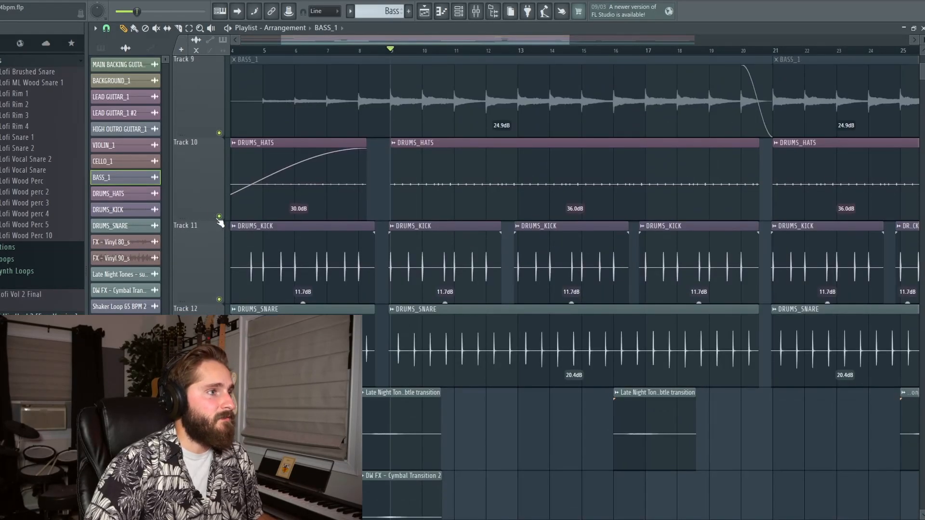
Solo the DRUMS_HATS track together with the Shaker Loop track and play them from bar 9.
{"action": "right_click", "coordinate": [220, 217]}
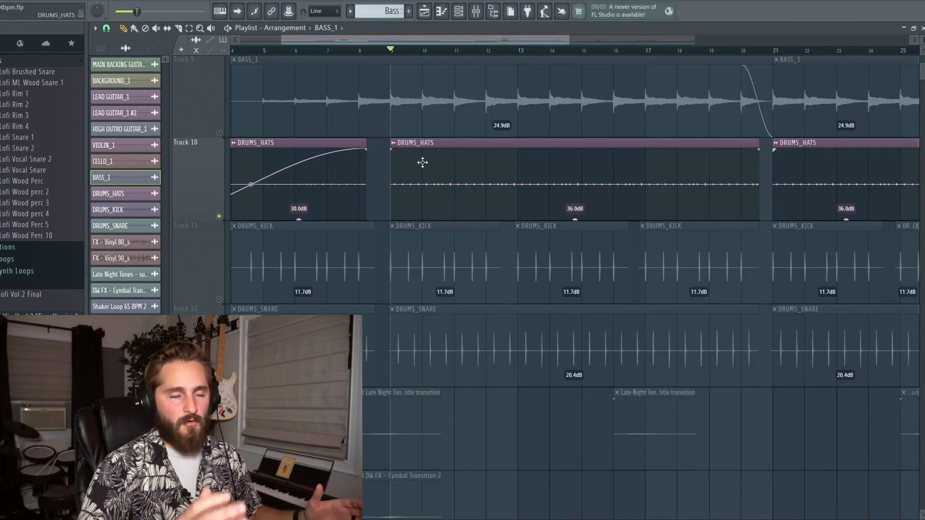
{"action": "scroll", "coordinate": [436, 157], "scroll_direction": "down", "scroll_amount": 7}
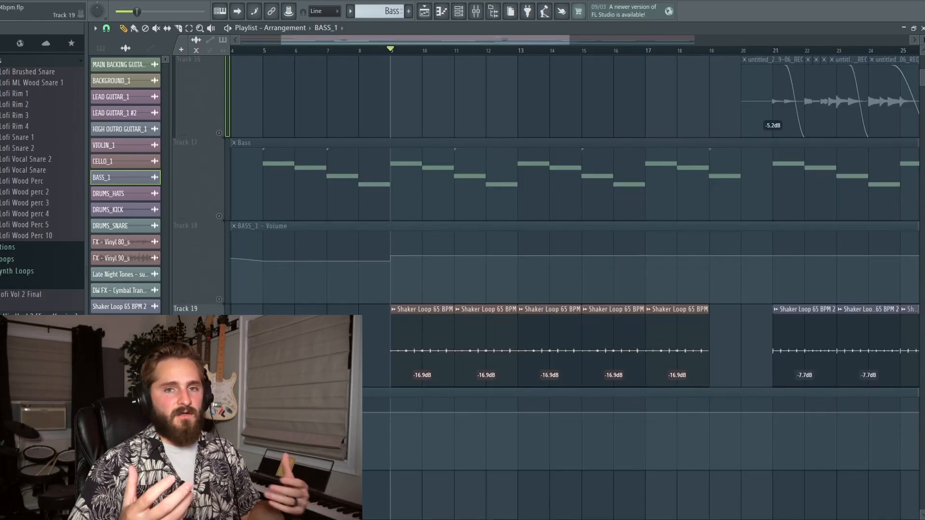
{"action": "scroll", "coordinate": [211, 166], "scroll_direction": "up", "scroll_amount": 4}
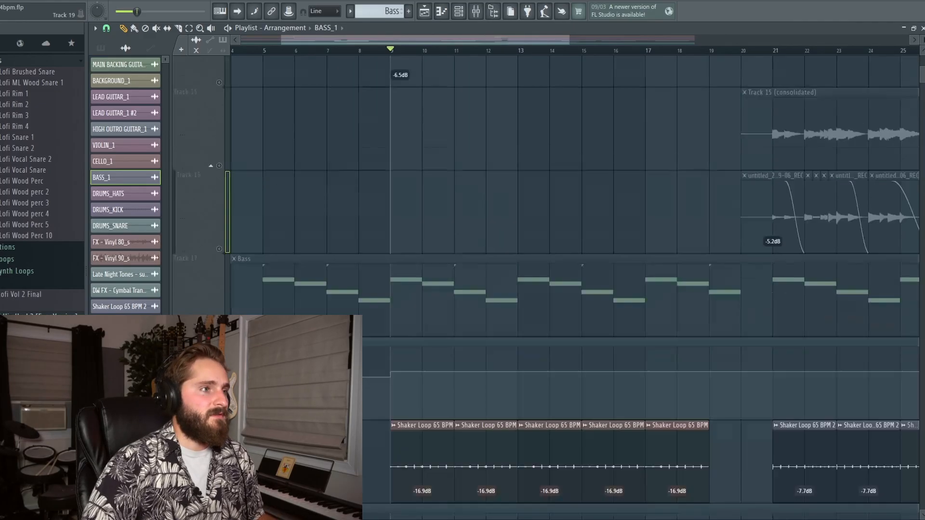
{"action": "right_click", "coordinate": [484, 289], "text": "ctrl"}
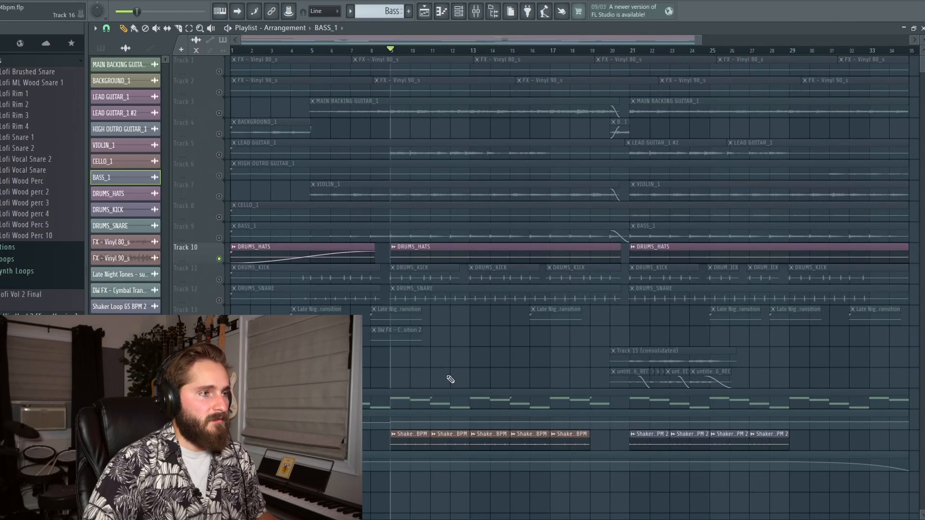
{"action": "key", "text": "space"}
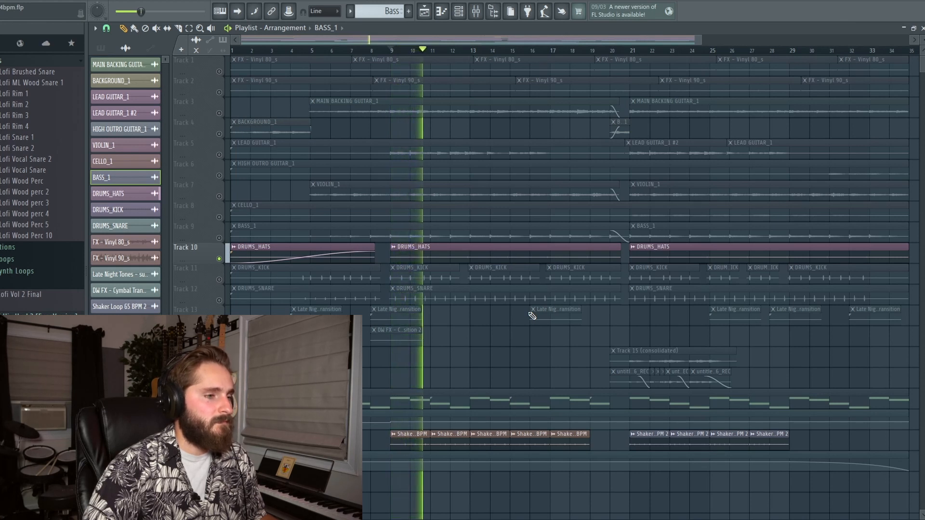
{"action": "key", "text": "space"}
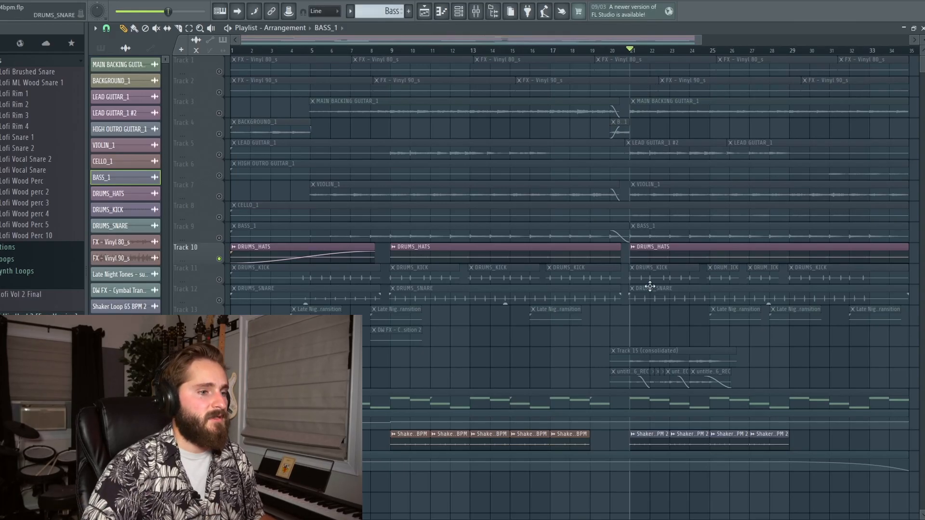
Play the soloed hats and shaker loops from bar 21 and restore all the other tracks.
{"action": "key", "text": "space"}
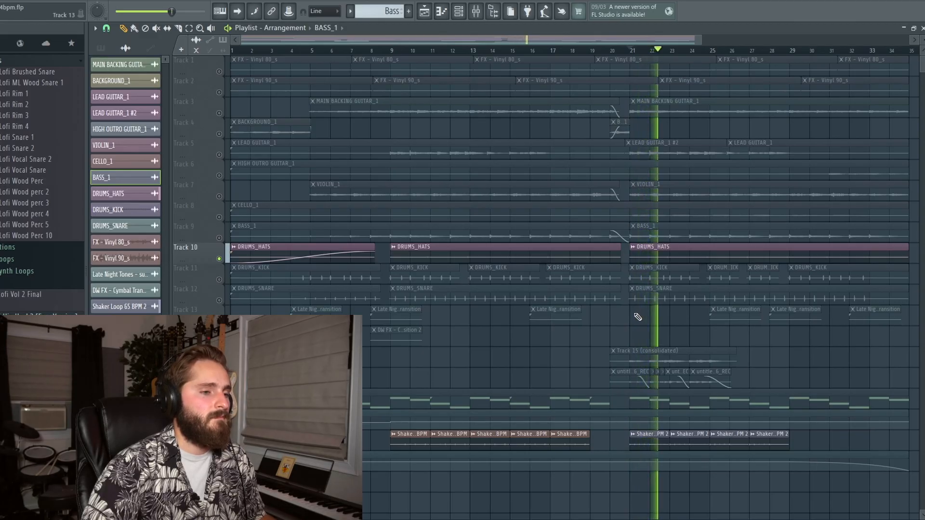
{"action": "key", "text": "space"}
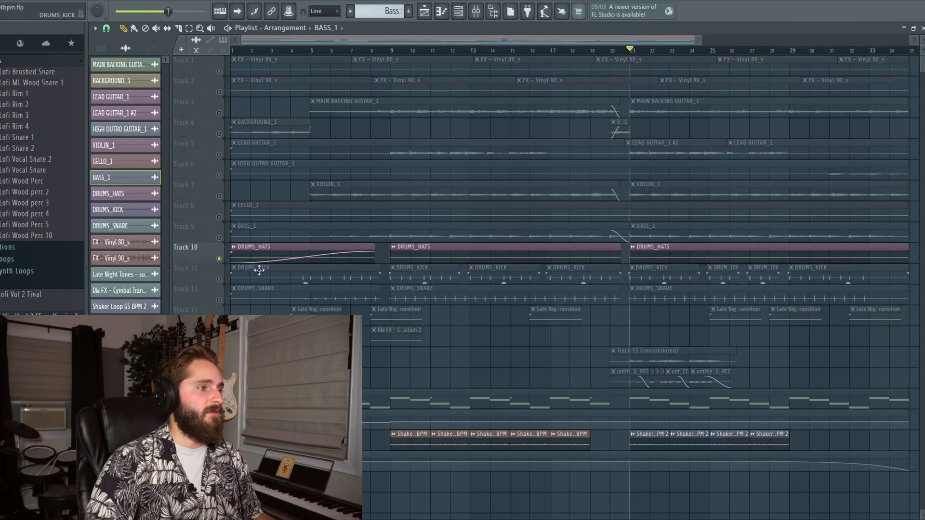
{"action": "right_click", "coordinate": [219, 259]}
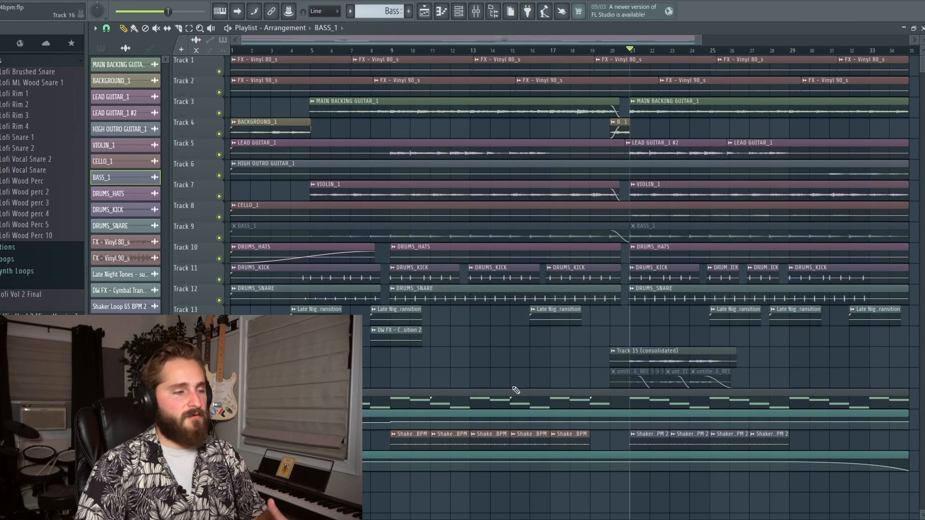
Examine the layers from the vinyl and guitar tracks down to the Track 15 (consolidated) clip, focusing on the section around bar 21.
{"action": "left_click_drag", "start_coordinate": [922, 40], "coordinate": [922, 30]}
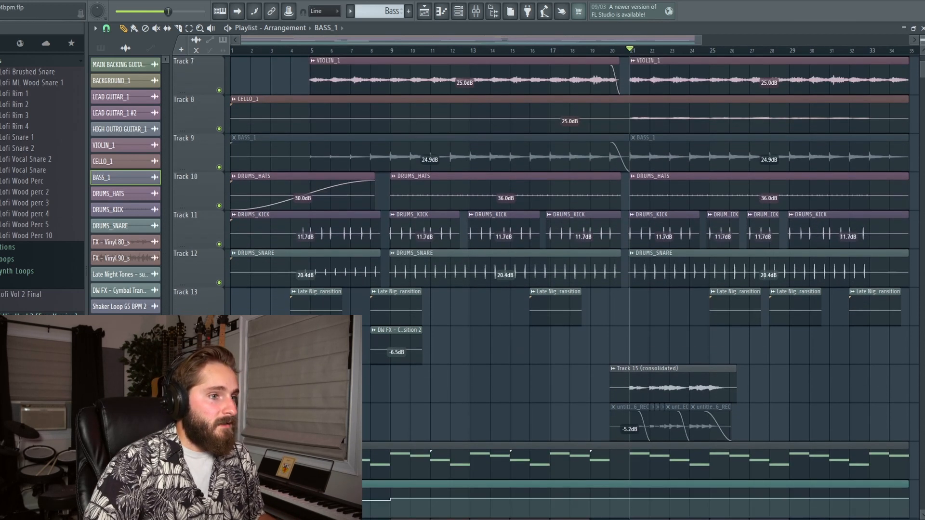
{"action": "scroll", "coordinate": [354, 187], "scroll_direction": "up", "scroll_amount": 6}
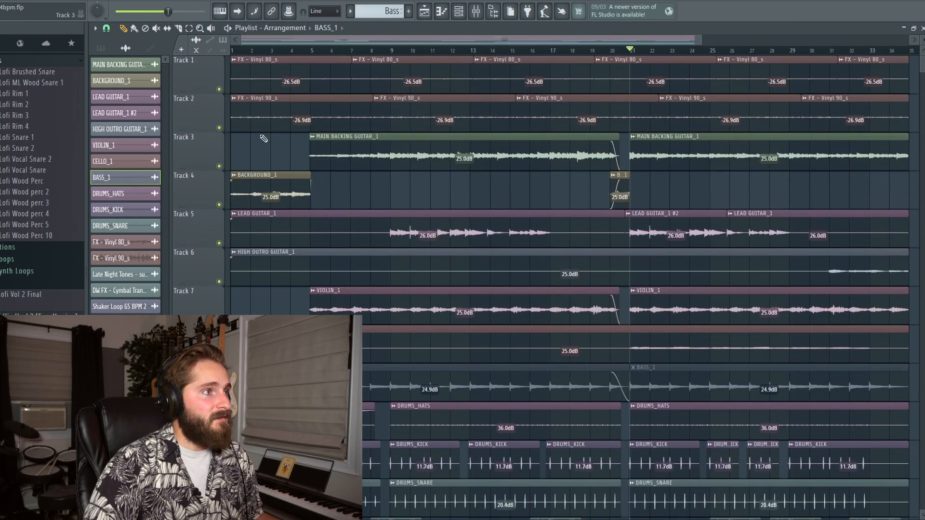
{"action": "scroll", "coordinate": [297, 155], "scroll_direction": "down", "scroll_amount": 2}
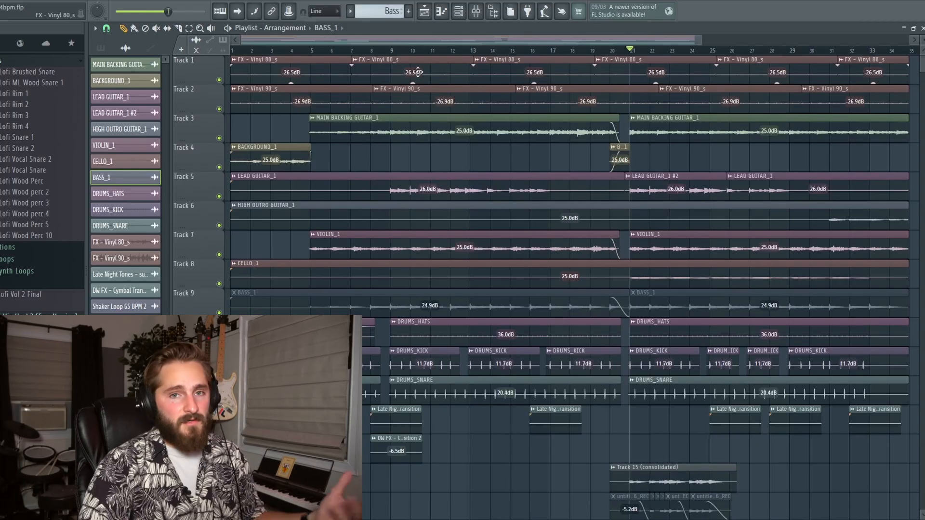
{"action": "scroll", "coordinate": [318, 301], "scroll_direction": "down", "scroll_amount": 5}
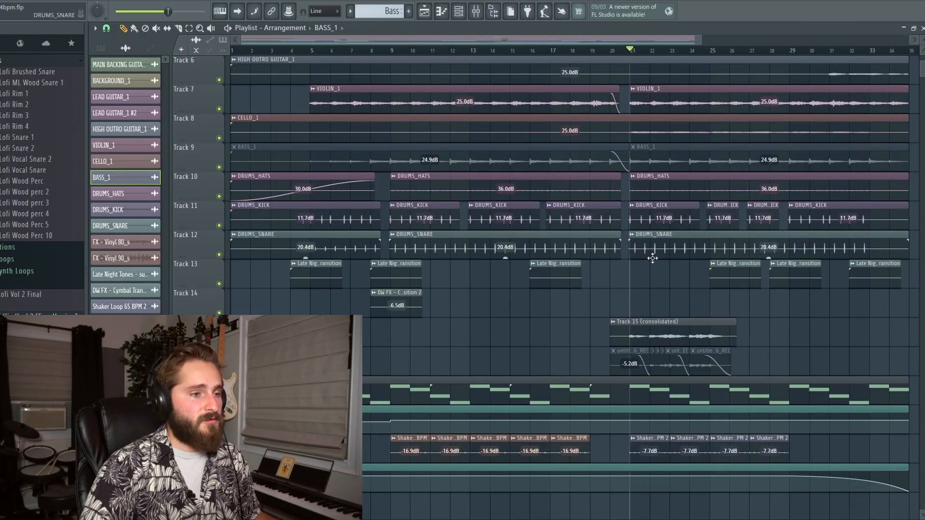
{"action": "scroll", "coordinate": [627, 307], "scroll_direction": "down", "scroll_amount": 2}
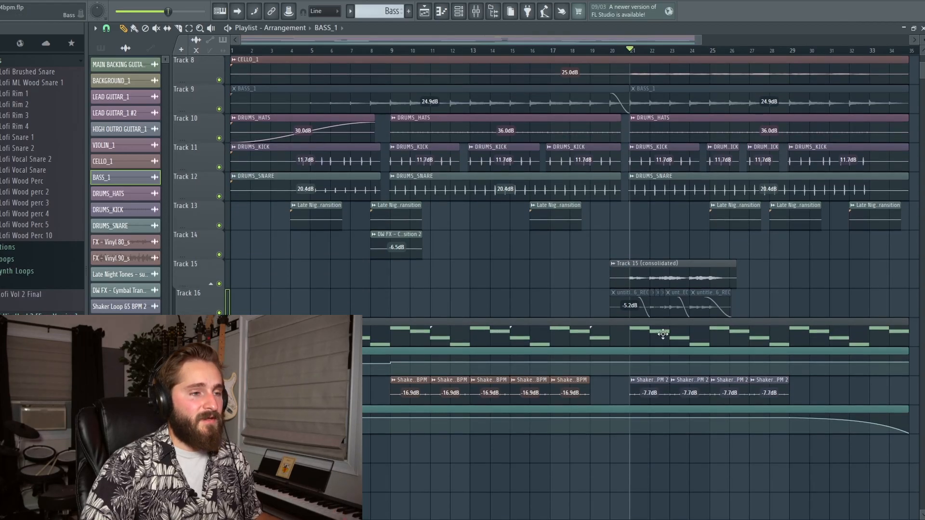
{"action": "scroll", "coordinate": [653, 303], "scroll_direction": "up", "scroll_amount": 2}
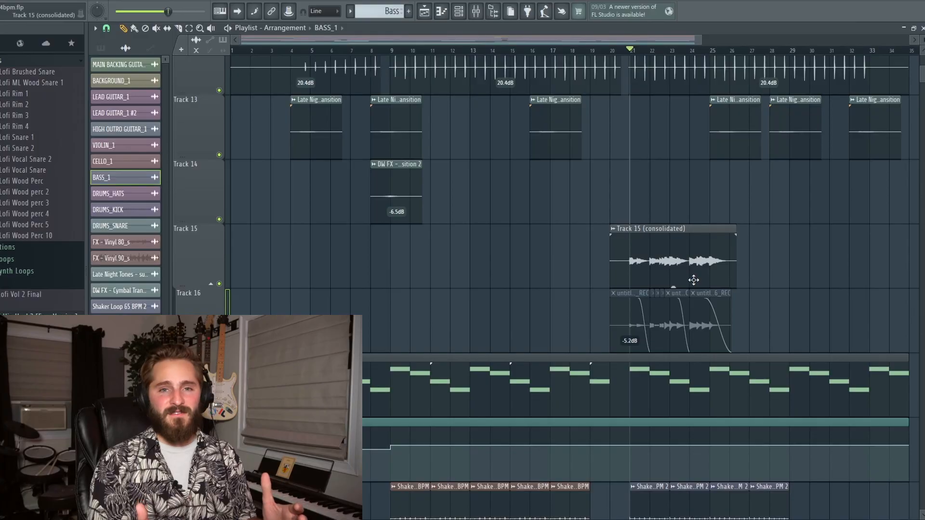
{"action": "scroll", "coordinate": [819, 228], "scroll_direction": "up", "scroll_amount": 9}
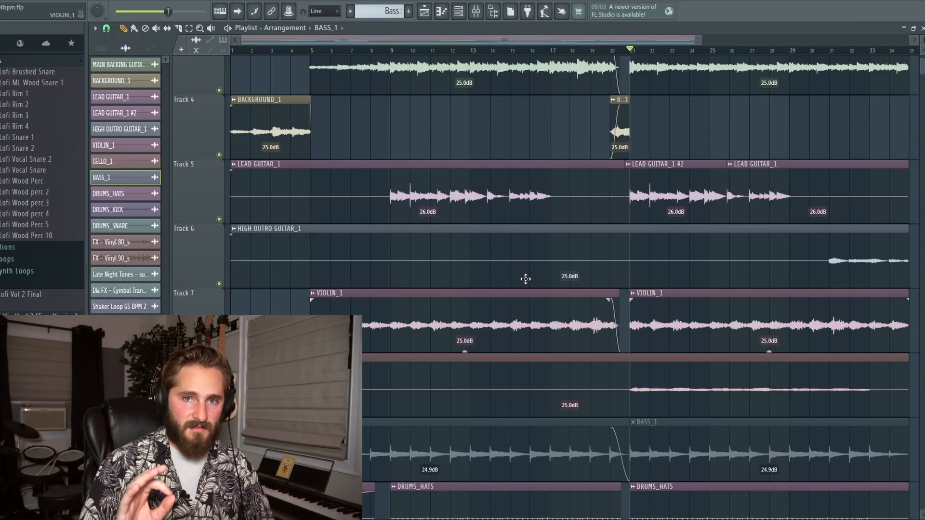
{"action": "scroll", "coordinate": [662, 167], "scroll_direction": "down", "scroll_amount": 9}
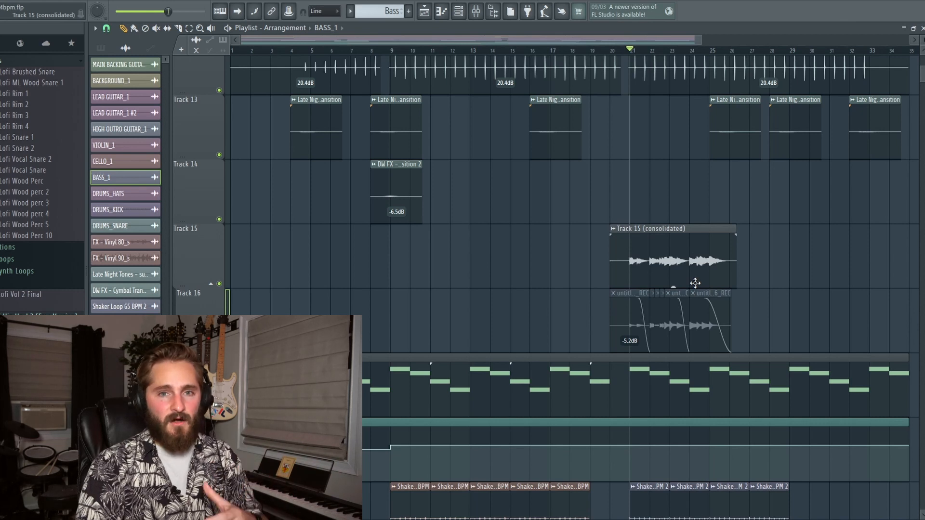
{"action": "scroll", "coordinate": [699, 284], "scroll_direction": "up", "scroll_amount": 11}
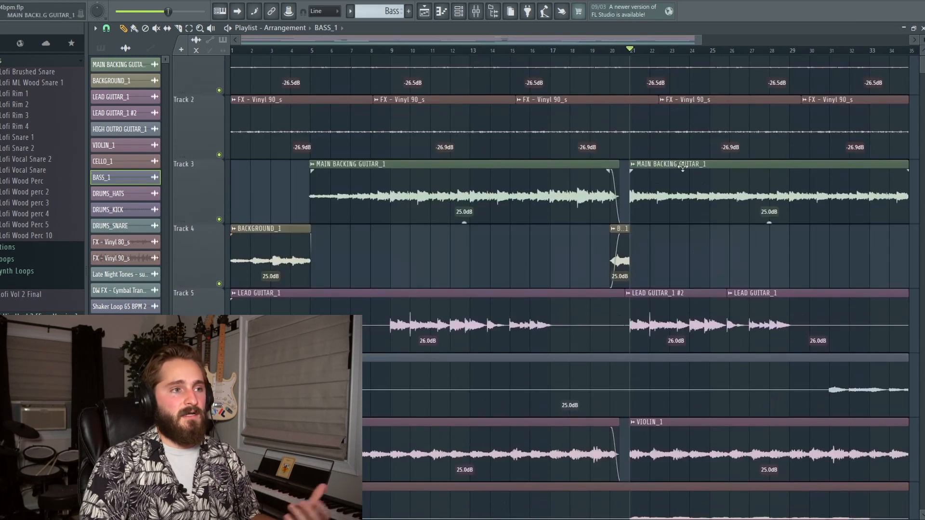
Play the full arrangement from bar 20 into the section with the Track 15 (consolidated) clip.
{"action": "scroll", "coordinate": [701, 202], "scroll_direction": "down", "scroll_amount": 1}
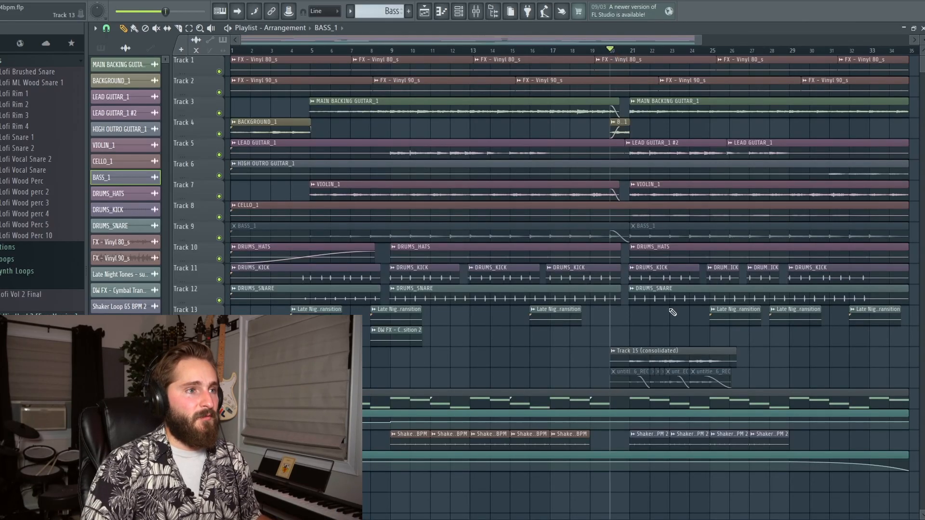
{"action": "key", "text": "space"}
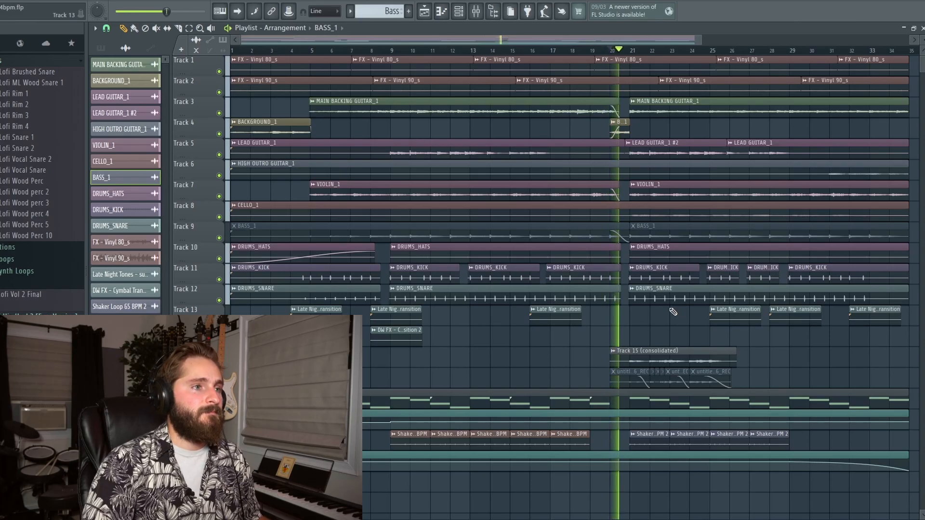